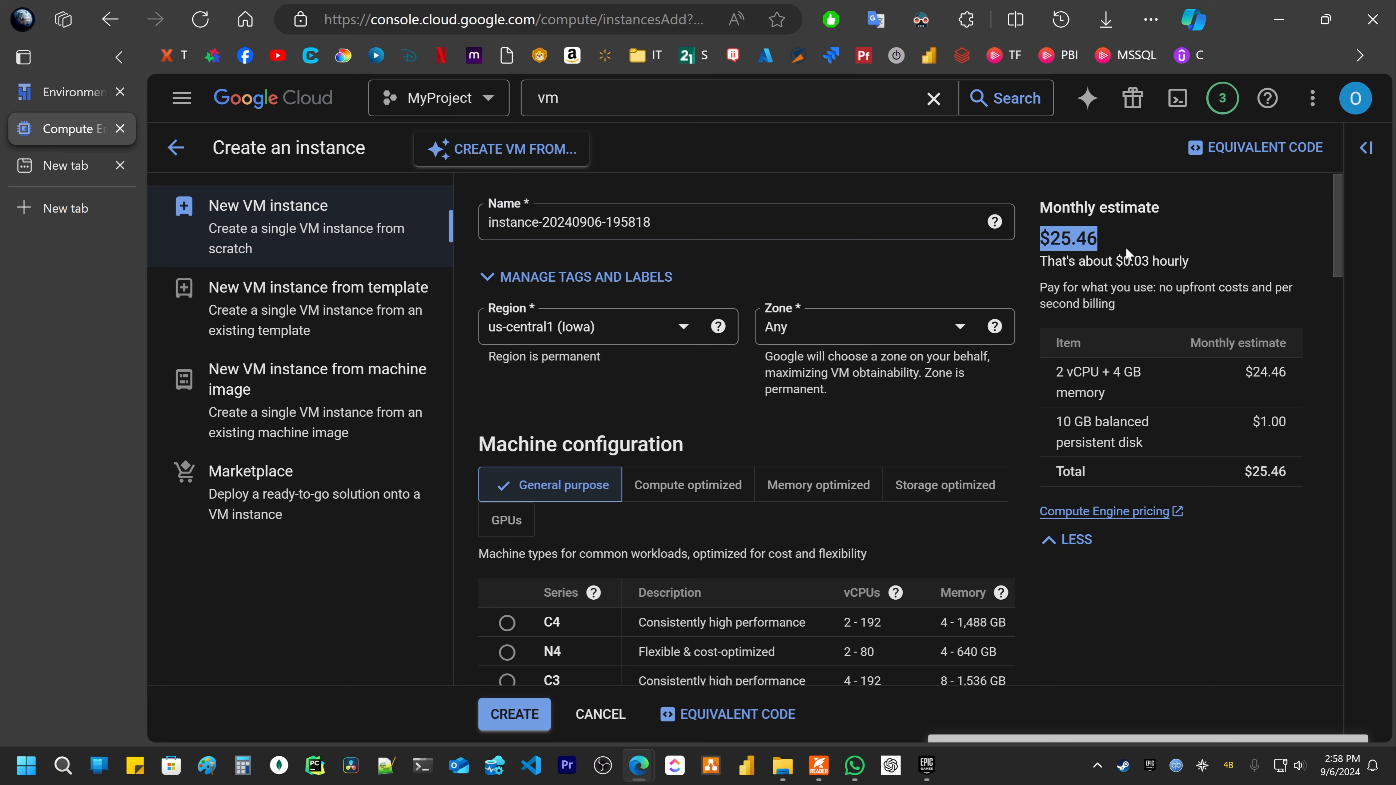
# Step: Examine the monthly cost estimate and the machine configuration families offered for the new VM instance
pyautogui.moveTo(1039, 208); pyautogui.dragTo(1172, 239)
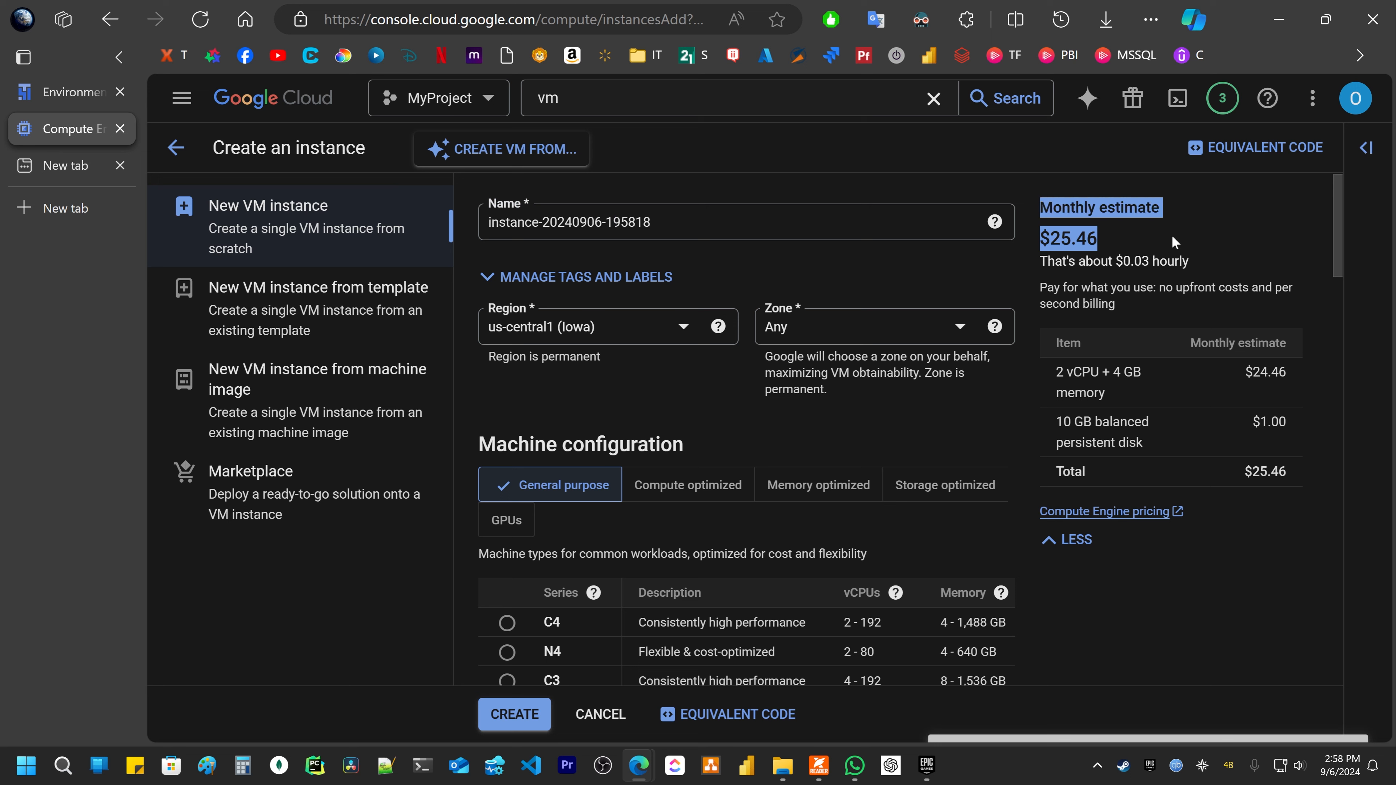
pyautogui.click(1171, 235)
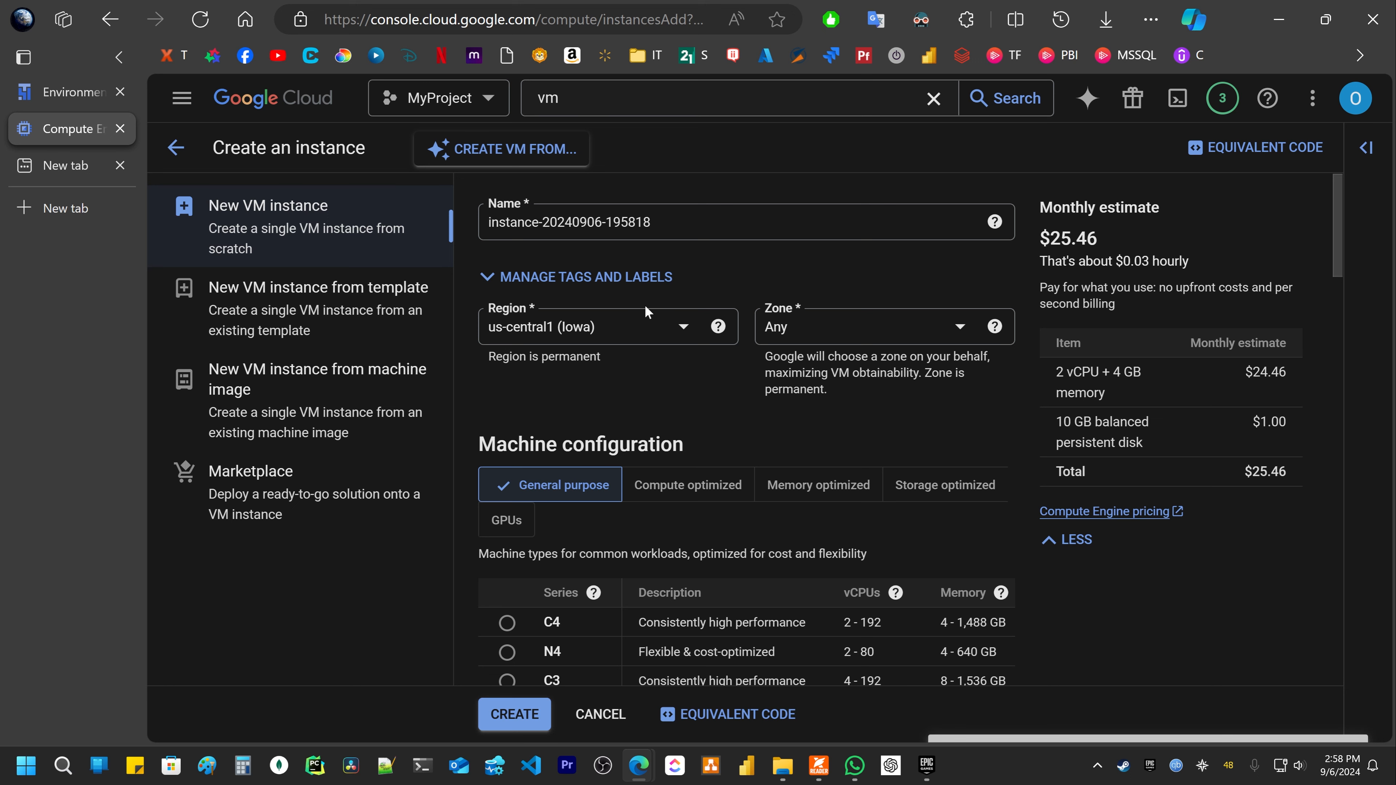
pyautogui.scroll(-3, 775, 343)
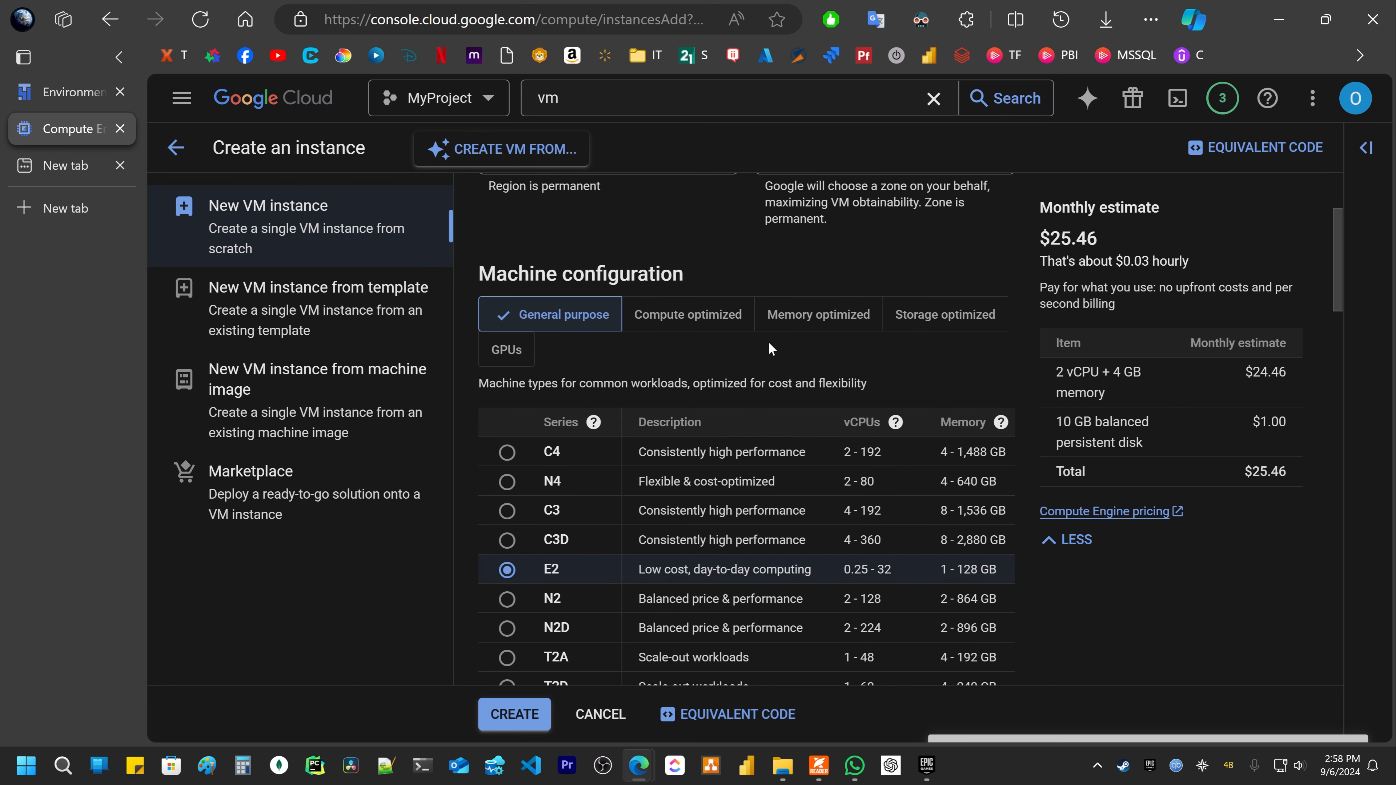
pyautogui.scroll(-3, 763, 343)
pyautogui.scroll(3, 658, 356)
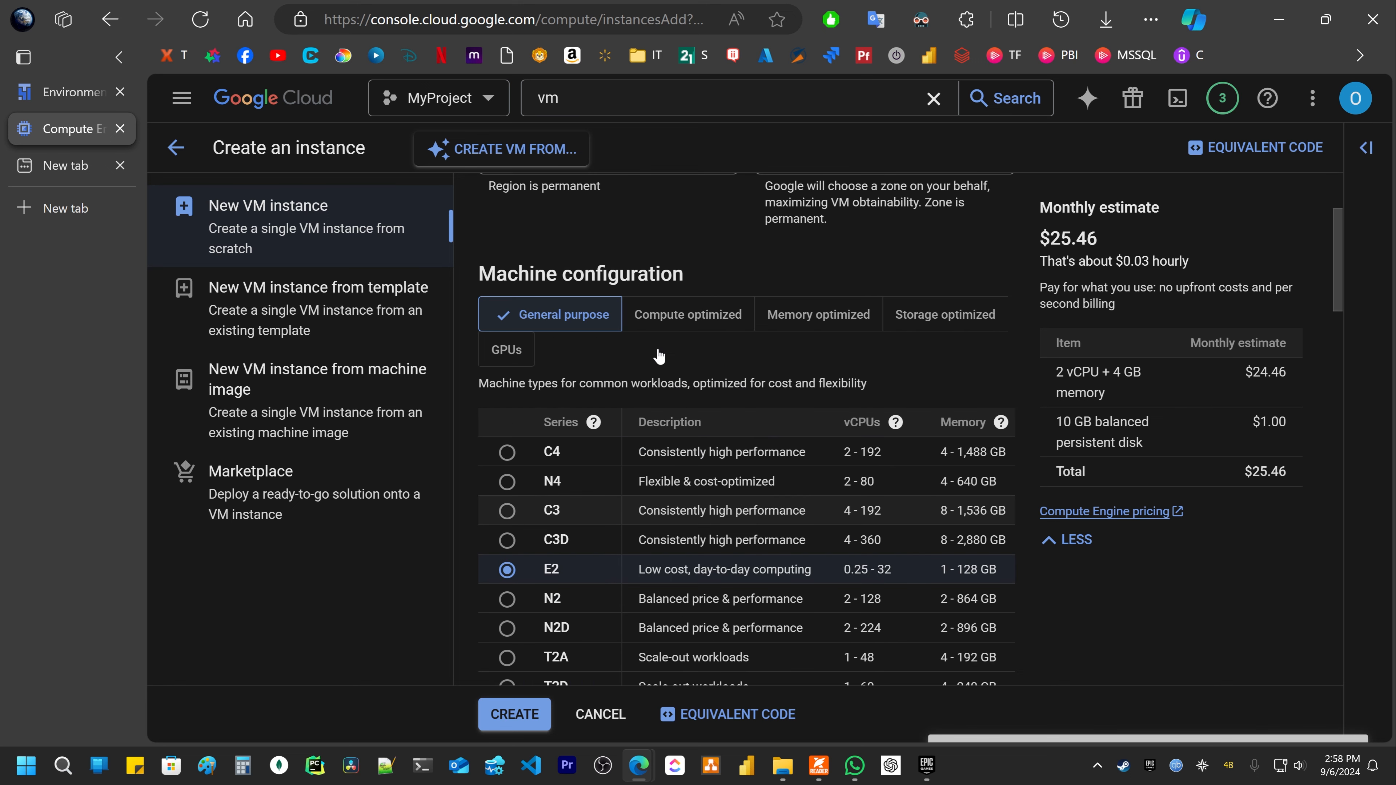
pyautogui.scroll(-3, 822, 346)
pyautogui.scroll(6, 824, 349)
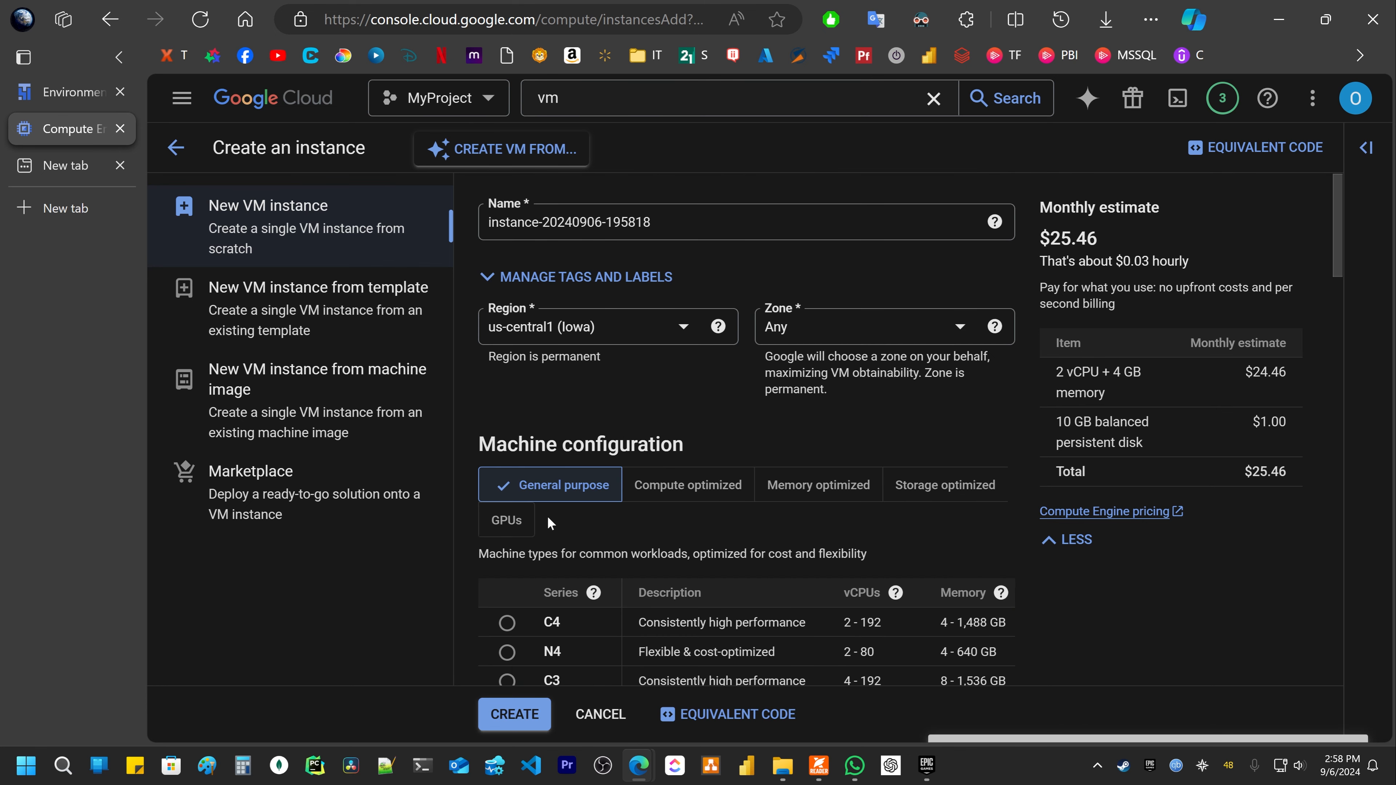
# Step: Preview the GPUs machine family and its cost, and switch back to General purpose
pyautogui.click(508, 522)
pyautogui.scroll(-3, 718, 390)
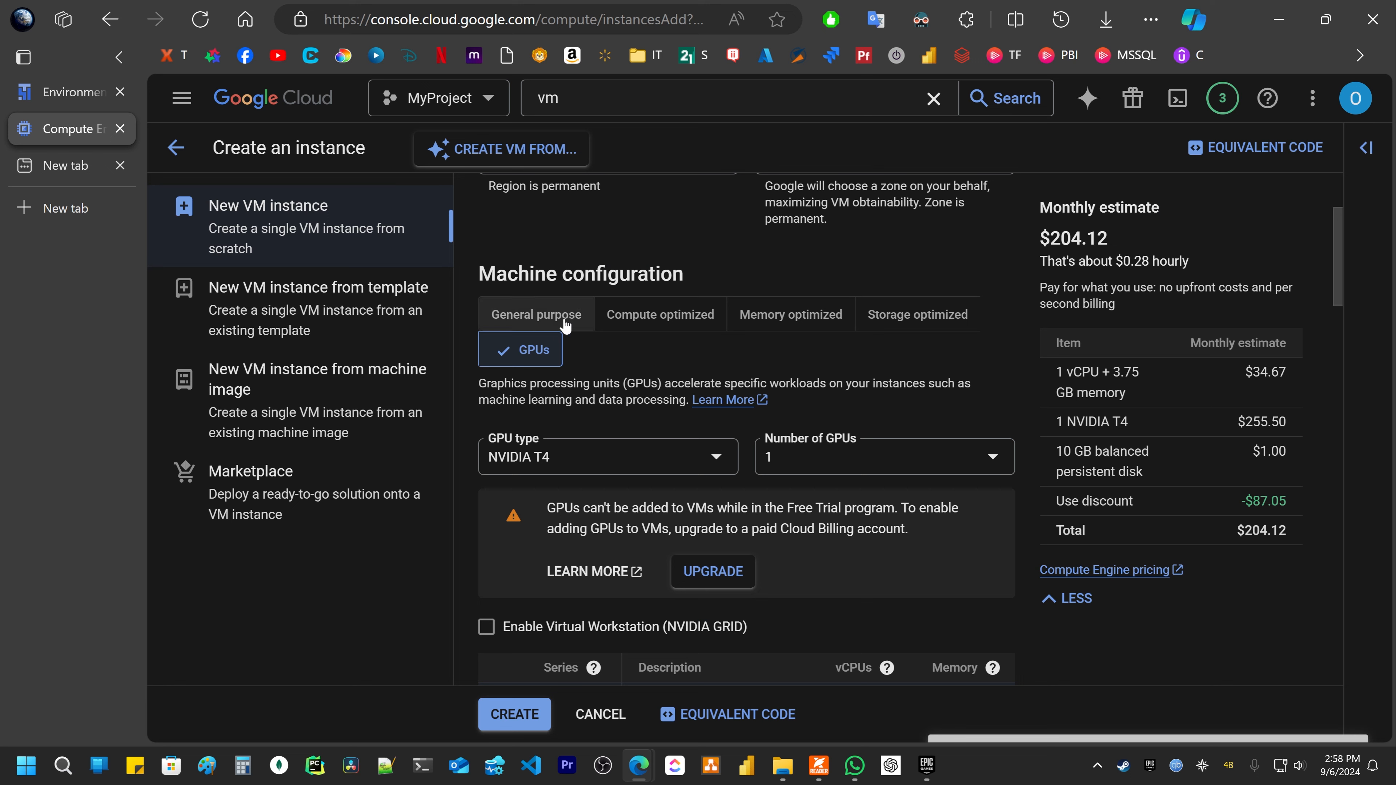
pyautogui.click(527, 314)
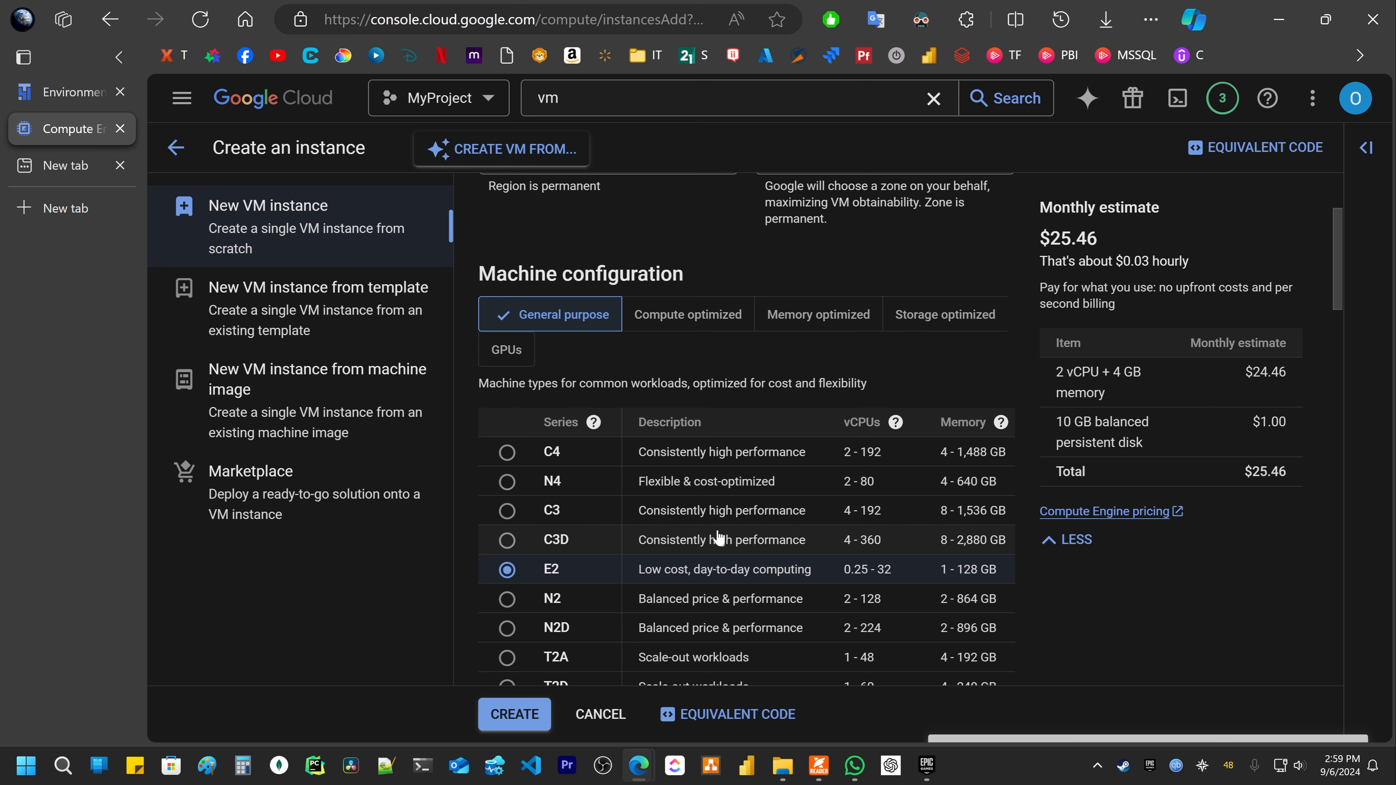
# Step: Examine the General purpose series table, comparing the descriptions of the E2 and N1 series
pyautogui.scroll(-3, 750, 244)
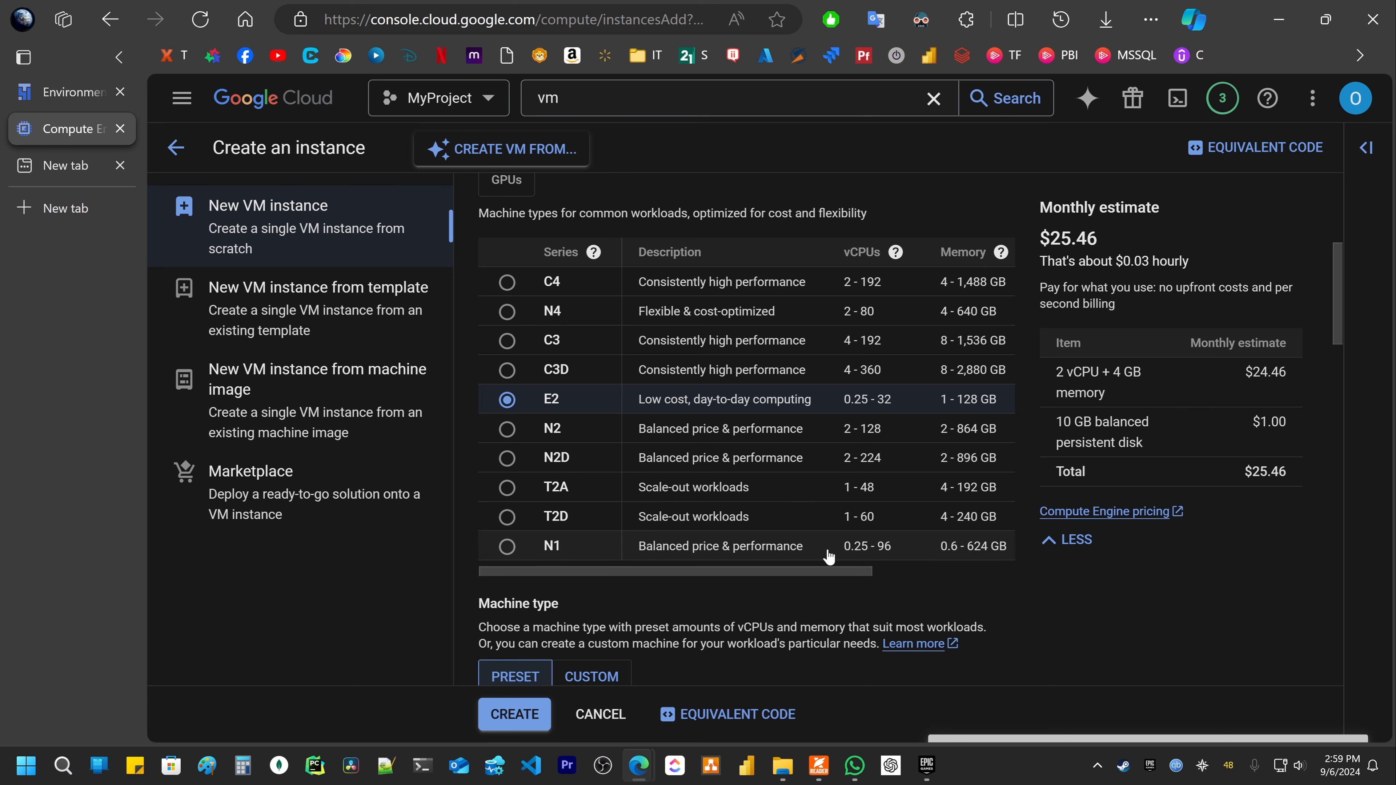
pyautogui.scroll(-8, 832, 550)
pyautogui.scroll(8, 847, 517)
pyautogui.scroll(5, 923, 439)
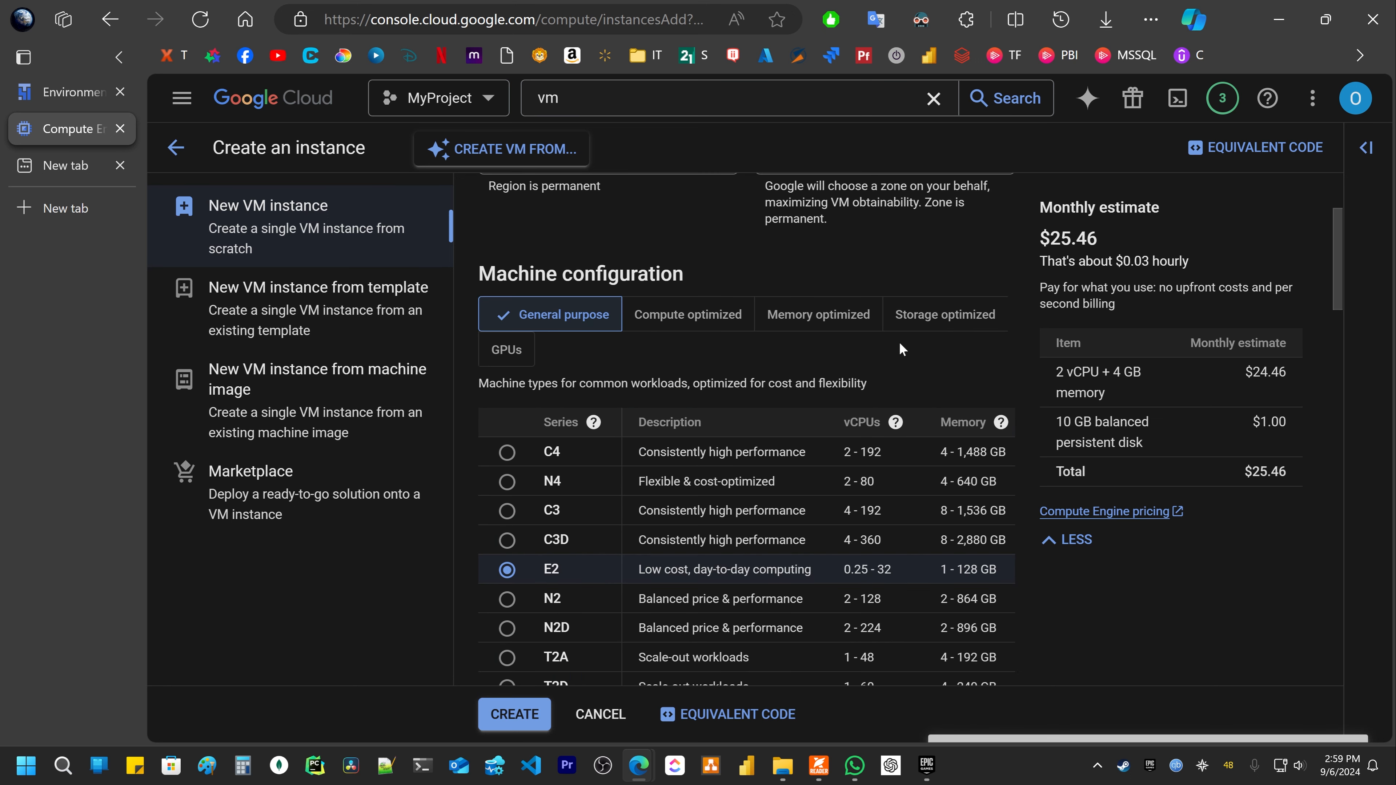
pyautogui.scroll(-5, 893, 346)
pyautogui.moveTo(843, 405); pyautogui.dragTo(633, 406)
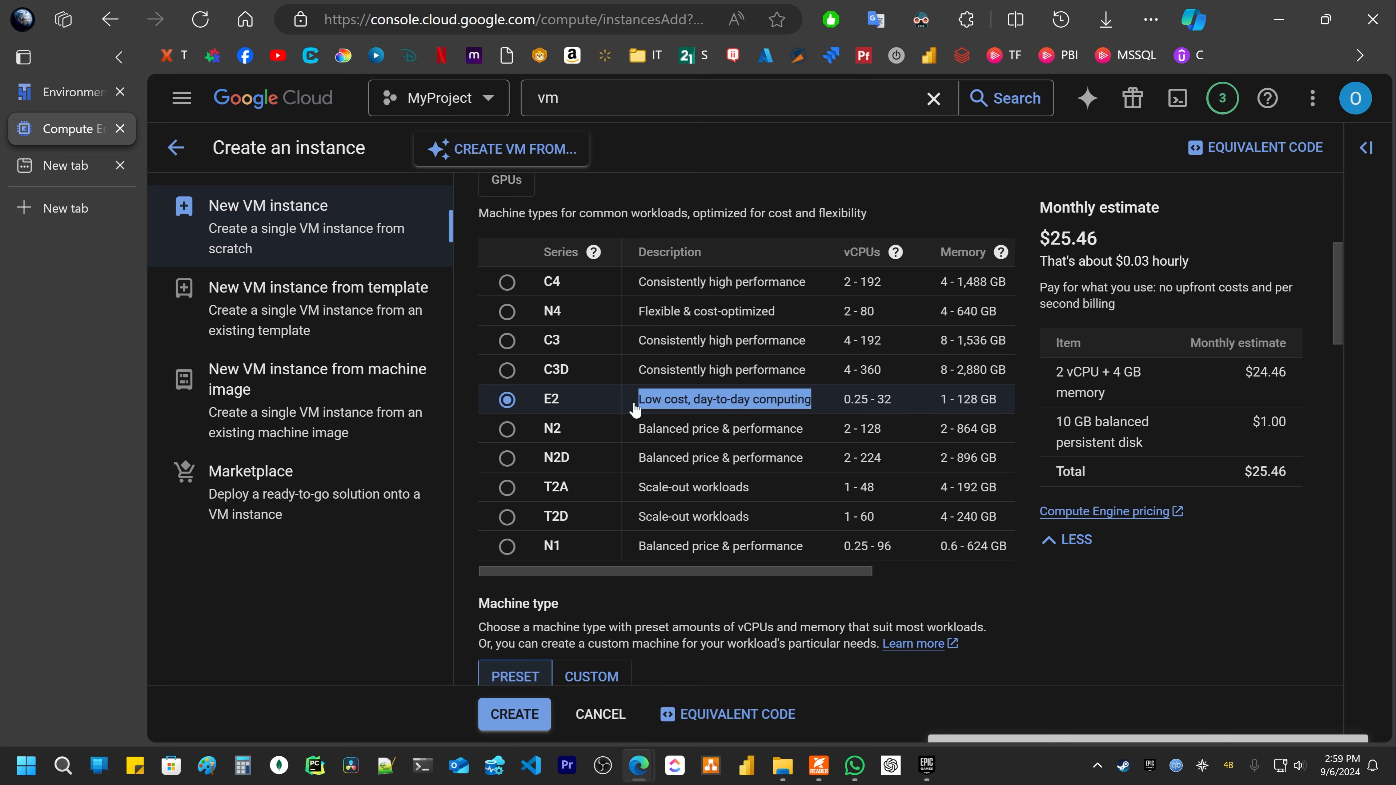
pyautogui.moveTo(636, 549); pyautogui.dragTo(797, 551)
pyautogui.click(801, 408)
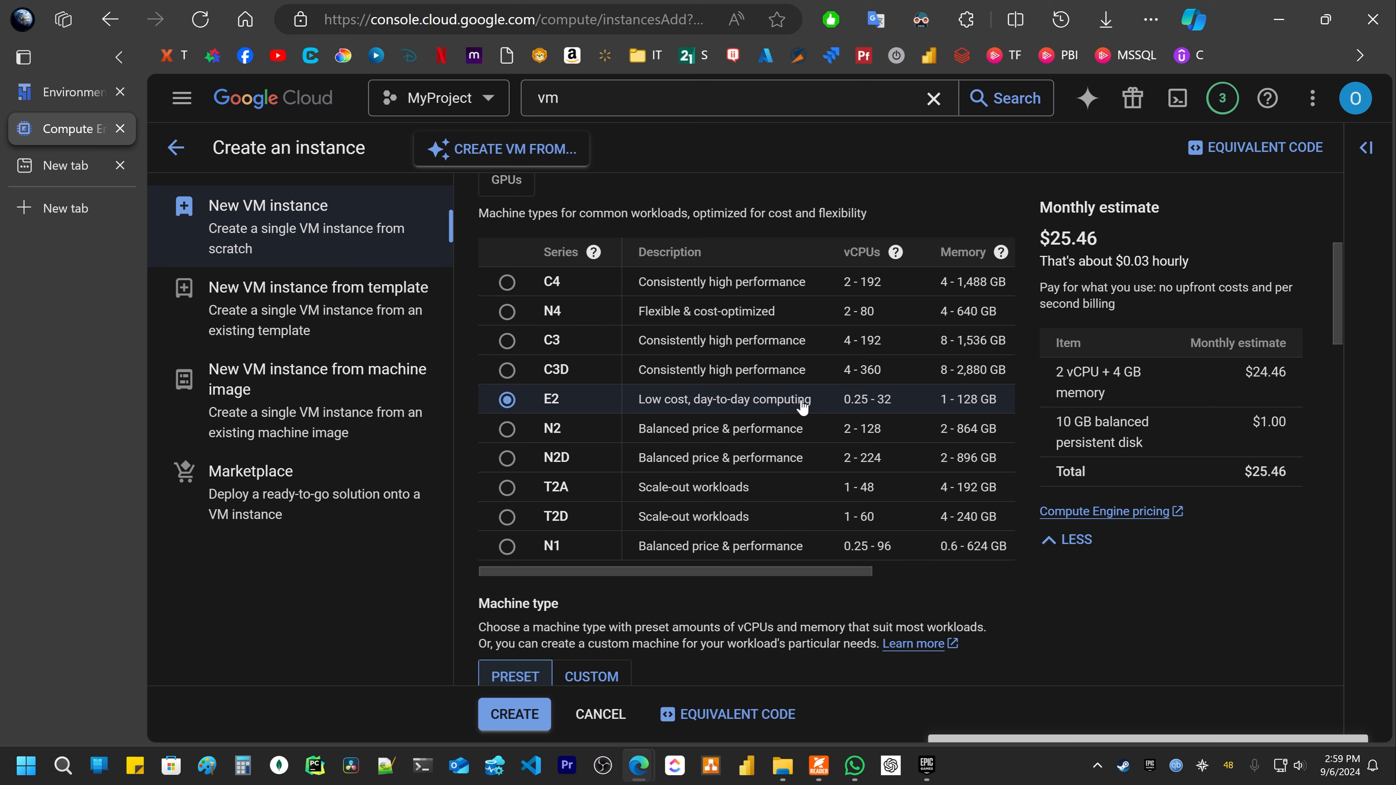
# Step: Set the preset machine type to the shared-core e2-micro with 1 GB memory
pyautogui.scroll(-3, 769, 423)
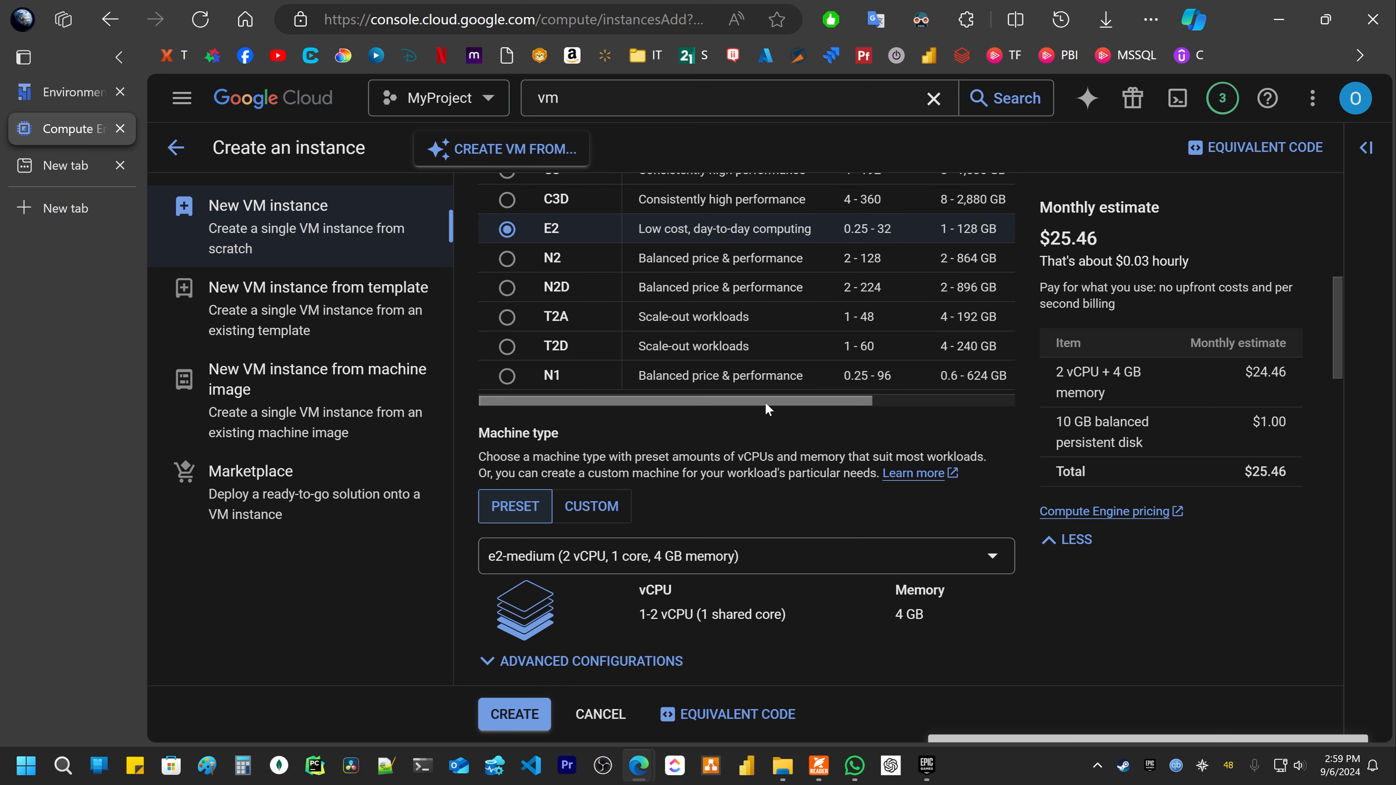
pyautogui.scroll(-3, 773, 354)
pyautogui.click(610, 383)
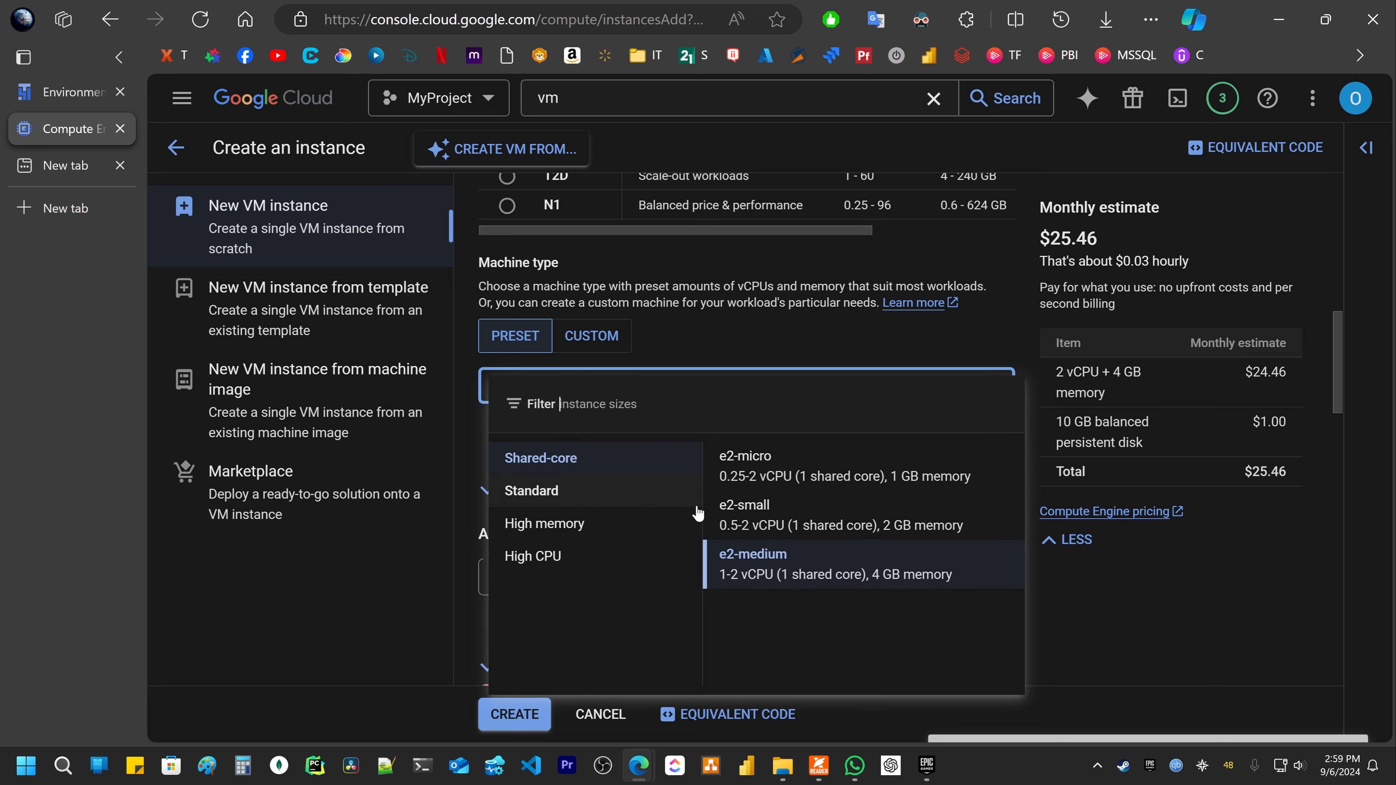
pyautogui.click(760, 472)
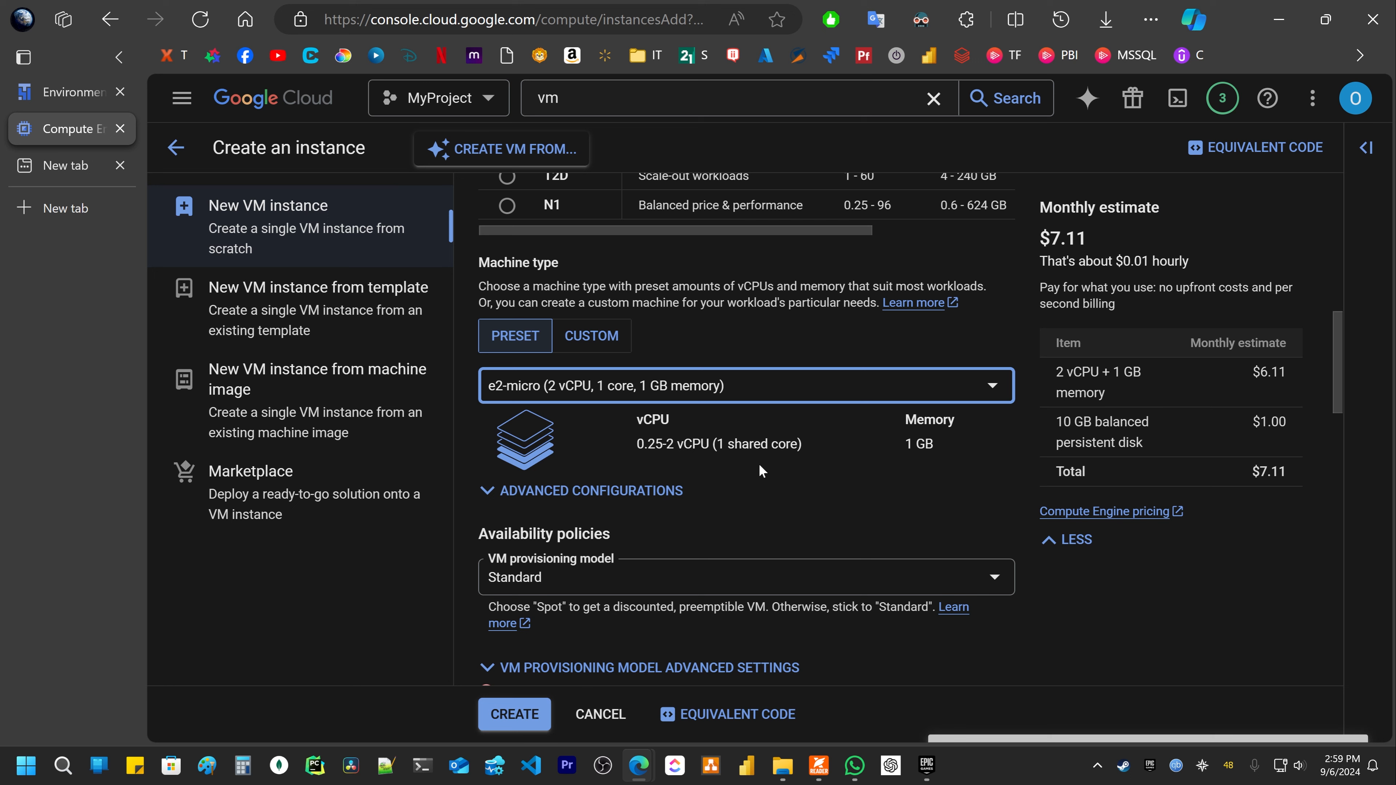
# Step: Browse the Standard and High CPU preset machine types and close the list without choosing one
pyautogui.click(682, 400)
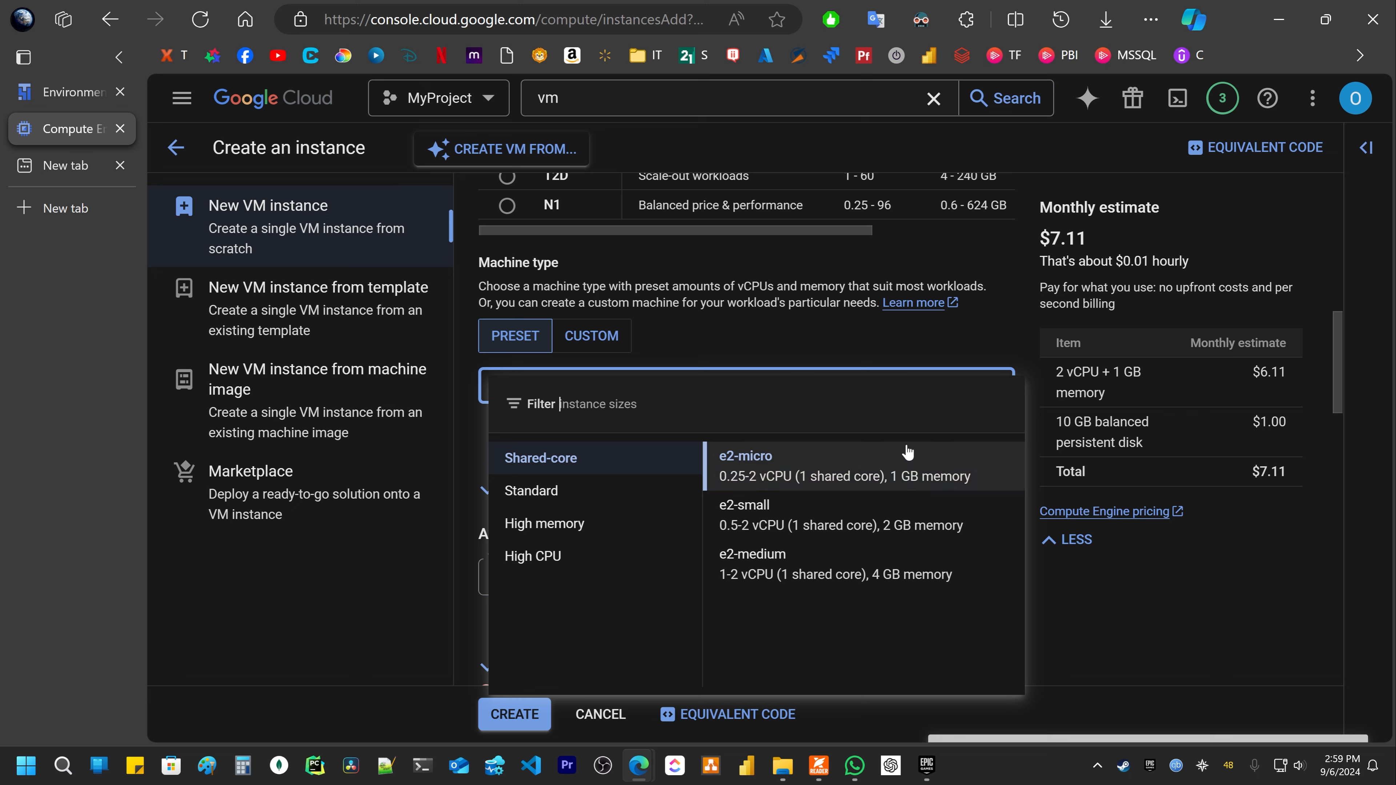
pyautogui.click(581, 489)
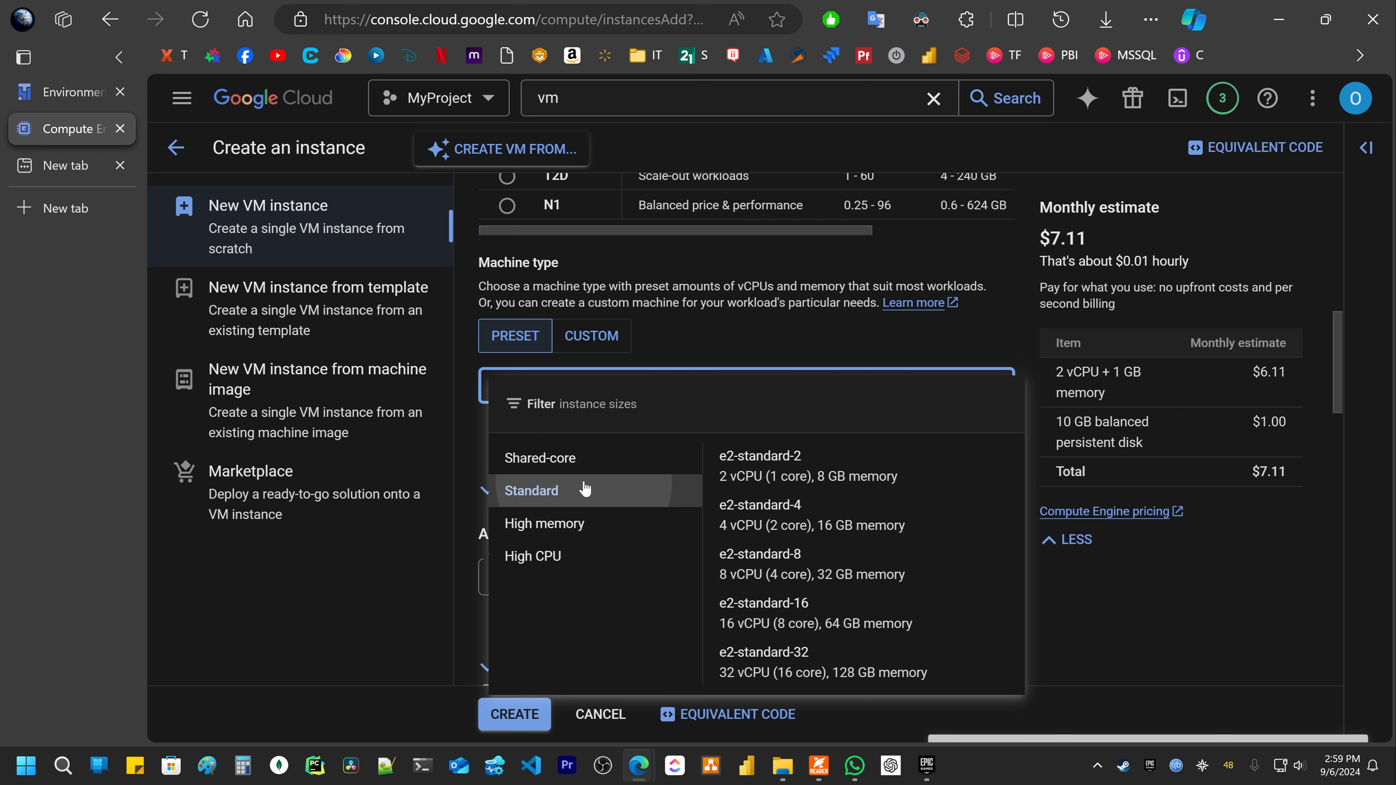
pyautogui.click(549, 555)
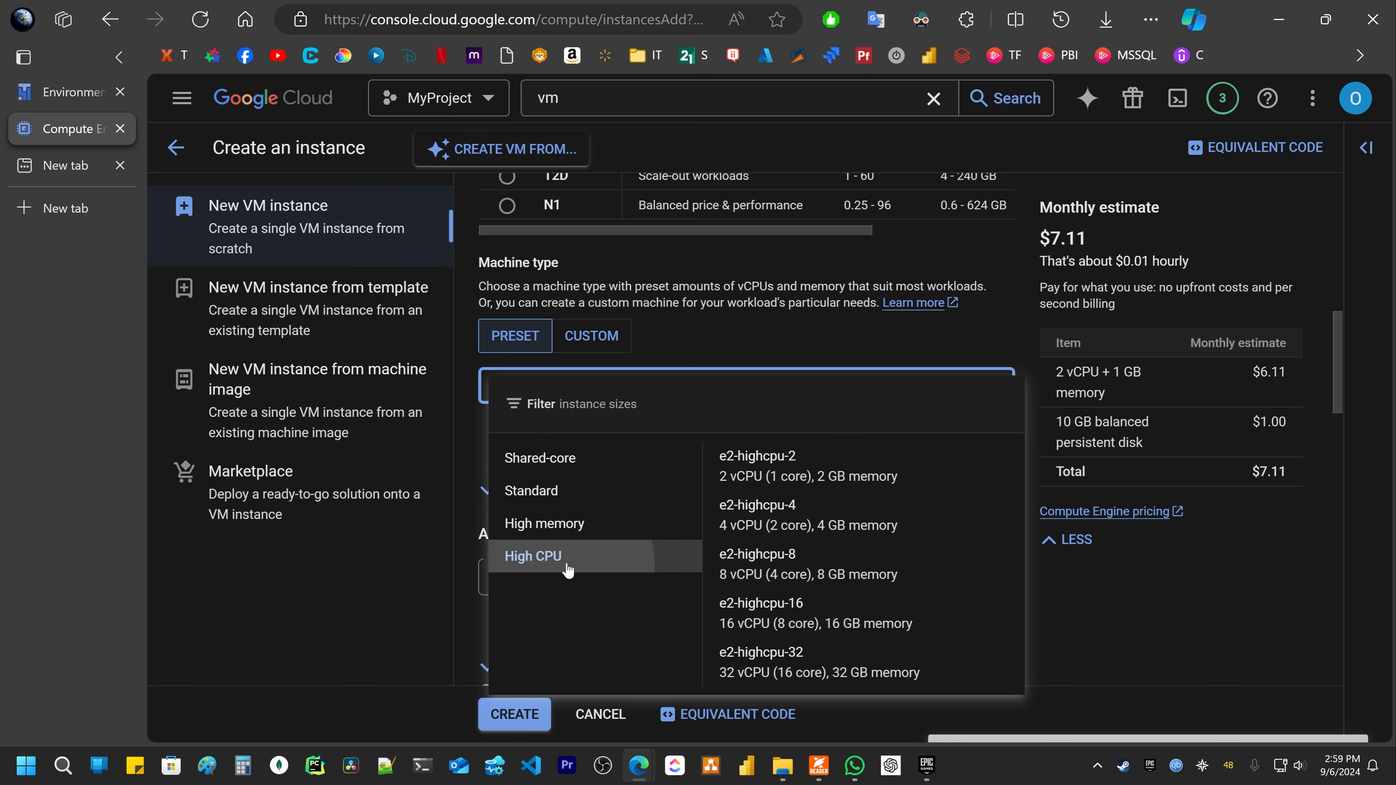
pyautogui.click(731, 312)
# Step: Try the Spot VM provisioning model under Availability policies and check the resulting monthly estimate
pyautogui.scroll(-3, 714, 357)
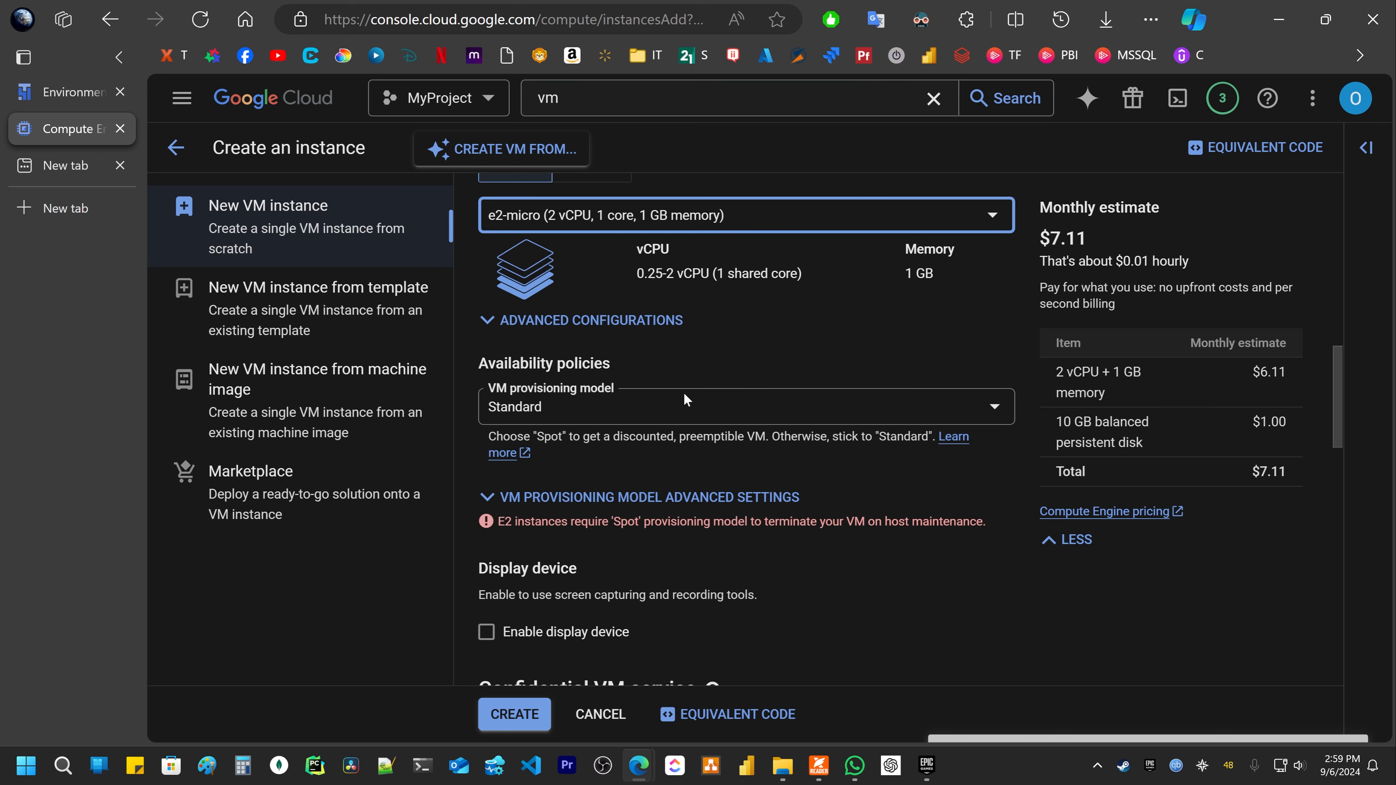
pyautogui.click(685, 403)
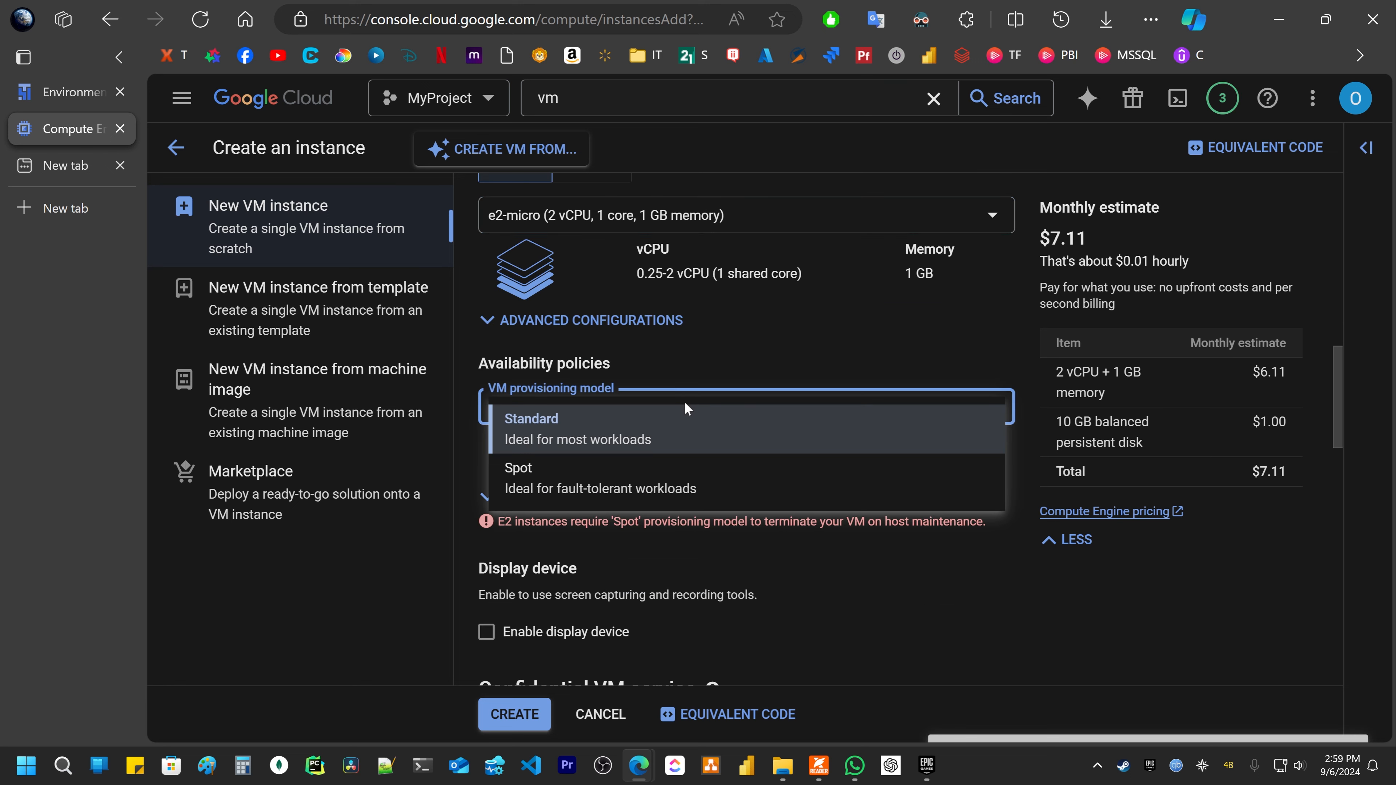
pyautogui.click(707, 348)
pyautogui.click(616, 404)
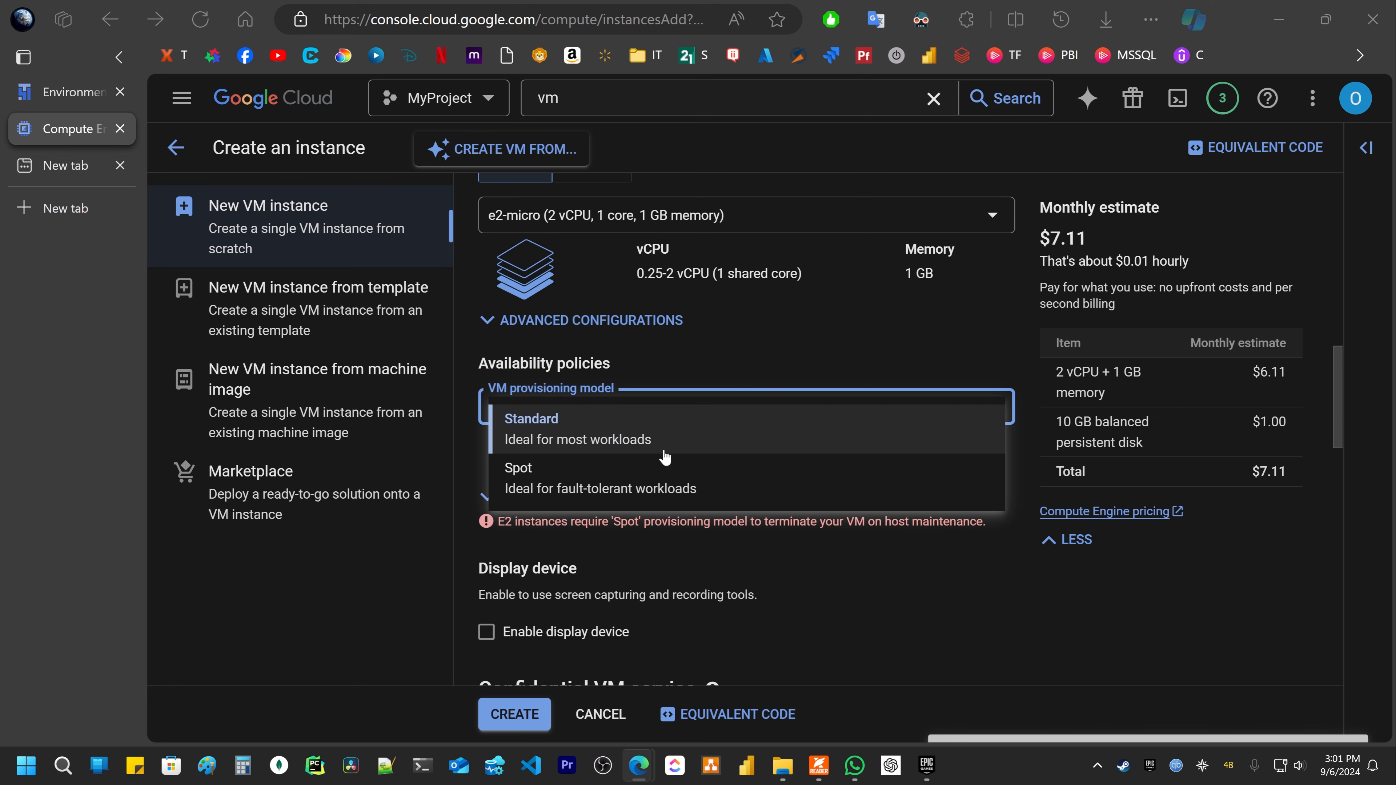
pyautogui.click(855, 483)
pyautogui.scroll(-3, 803, 429)
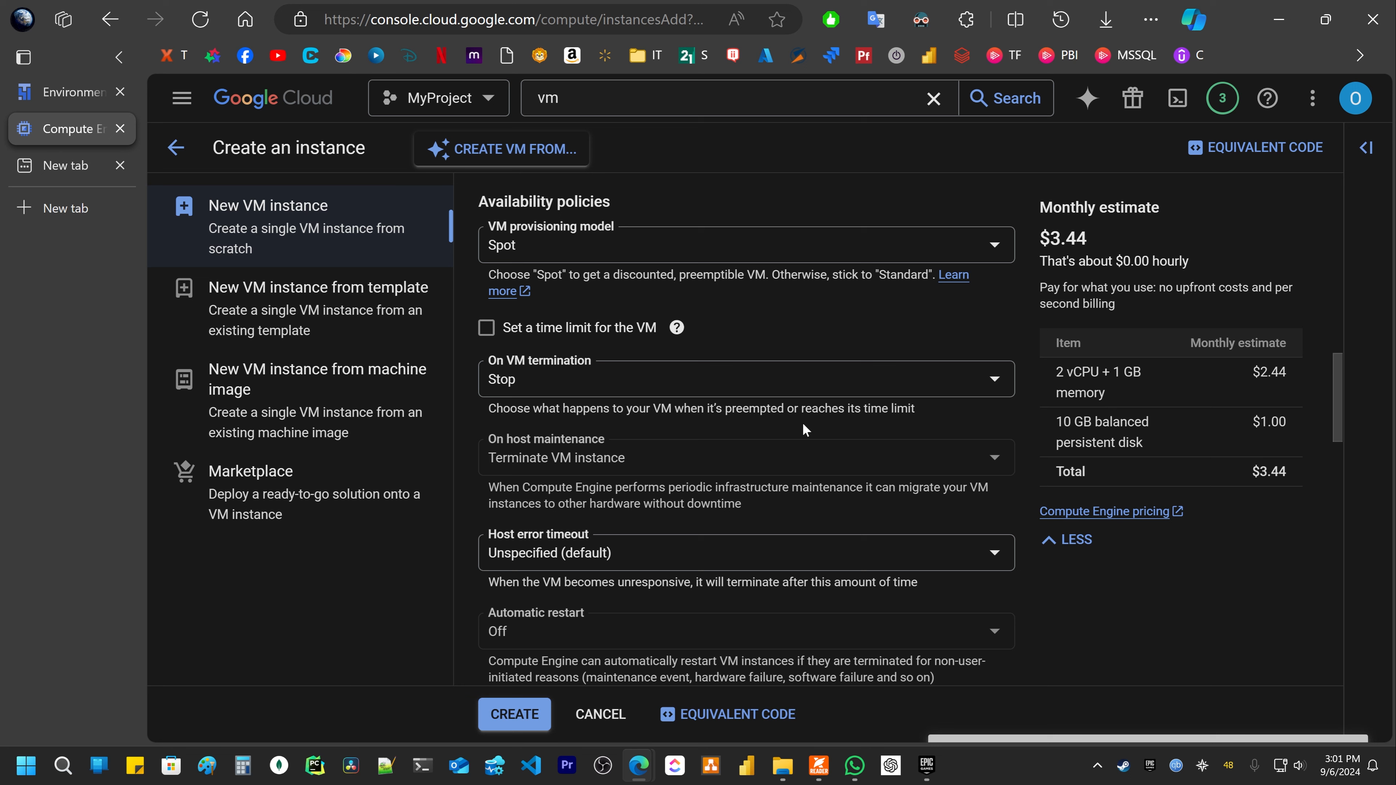
pyautogui.moveTo(1036, 236); pyautogui.dragTo(1097, 235)
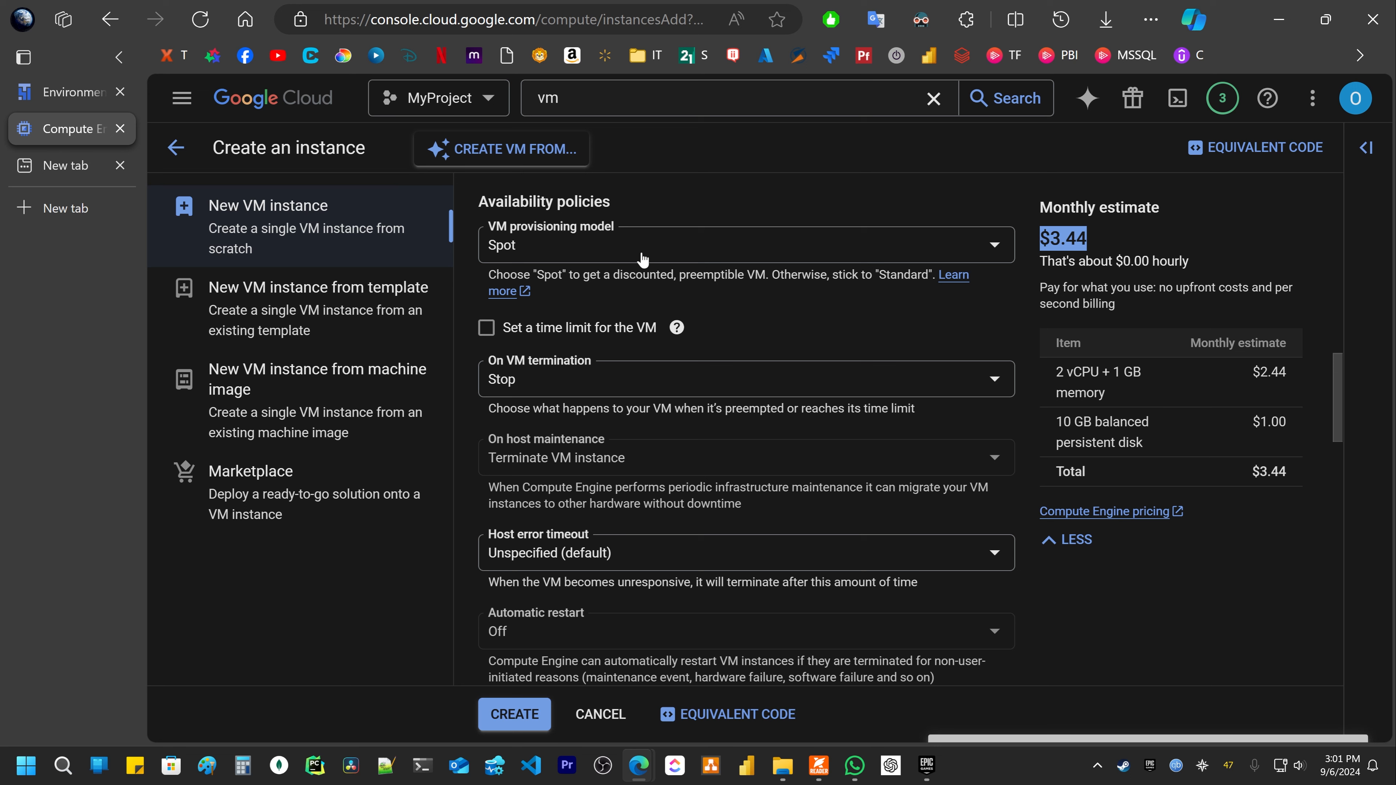
# Step: Set the VM provisioning model to Standard and the host maintenance behaviour to Migrate VM instance (Recommended)
pyautogui.click(677, 256)
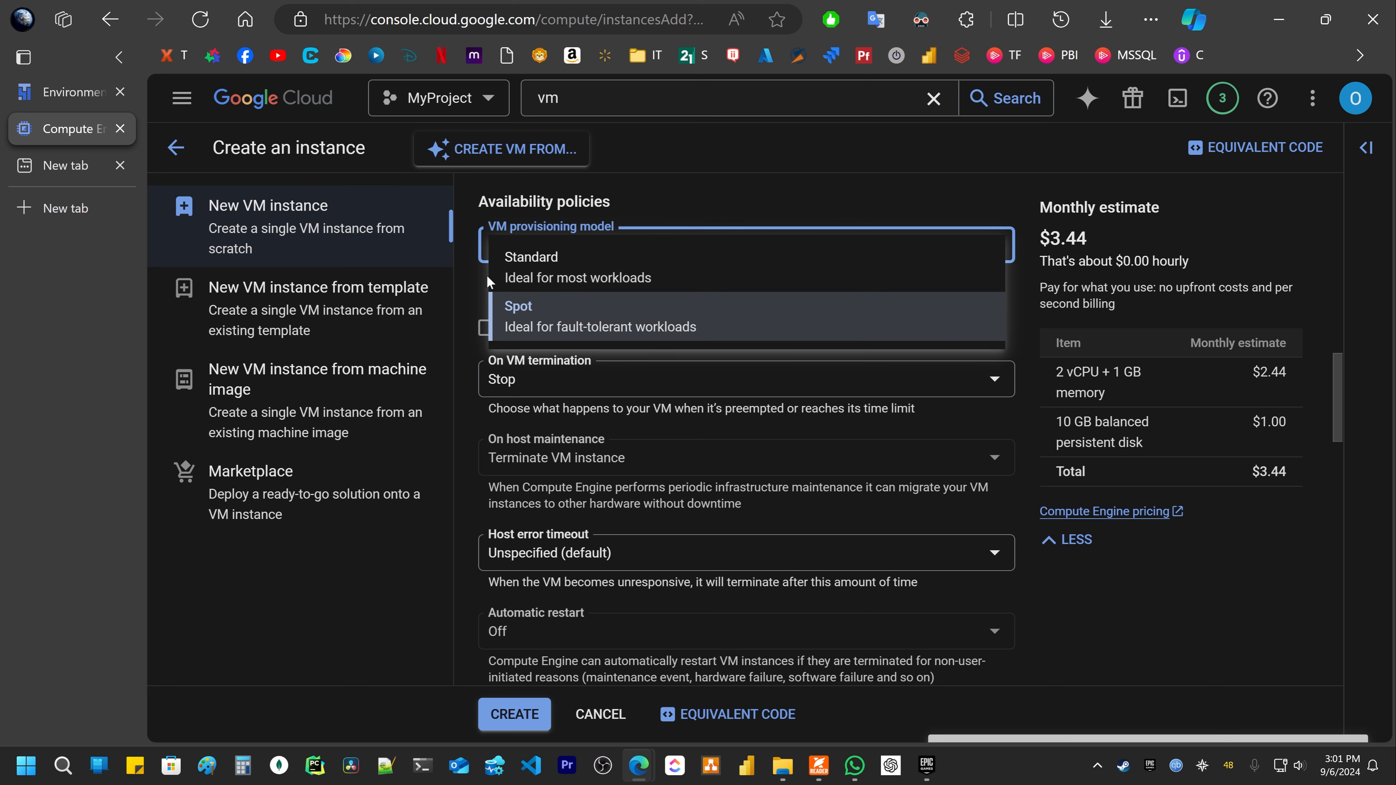
pyautogui.click(573, 265)
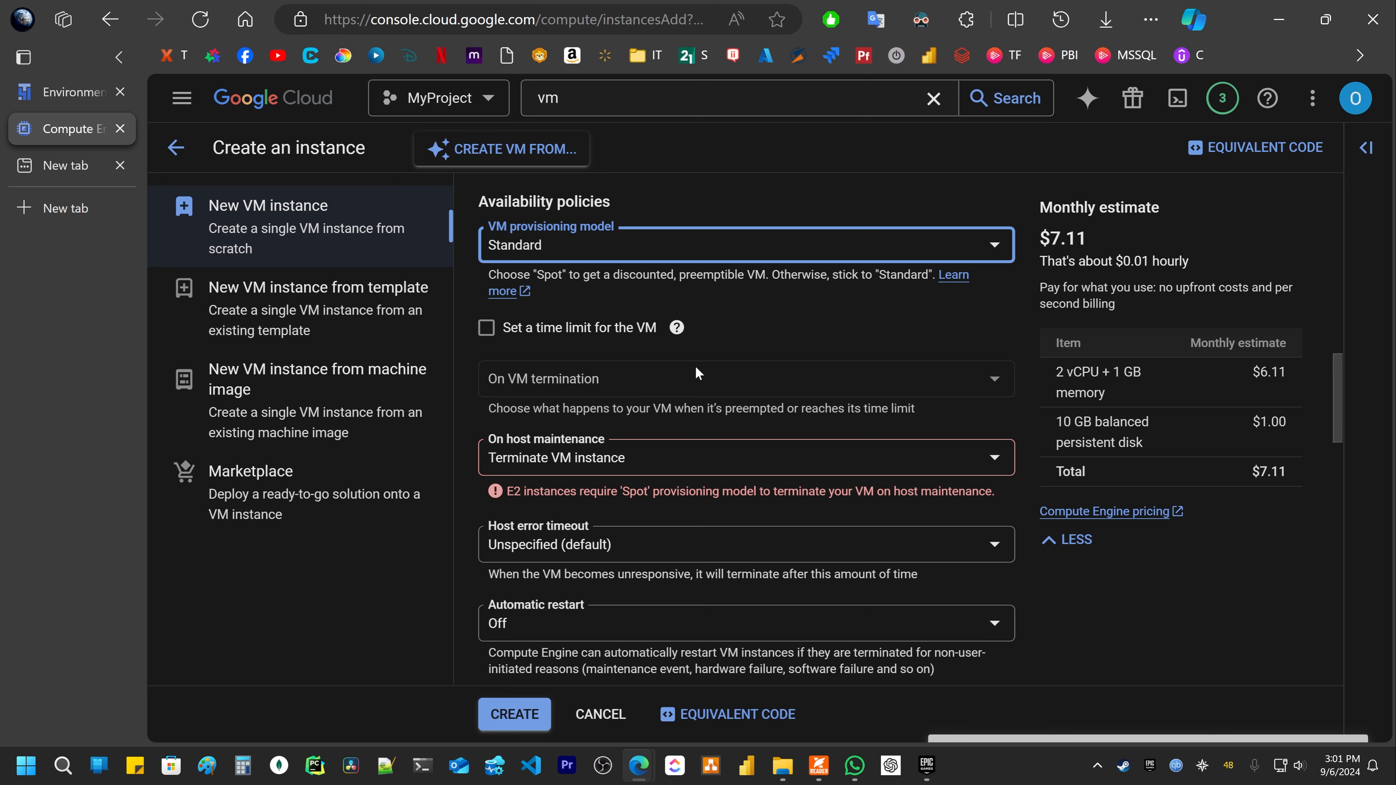
pyautogui.click(584, 465)
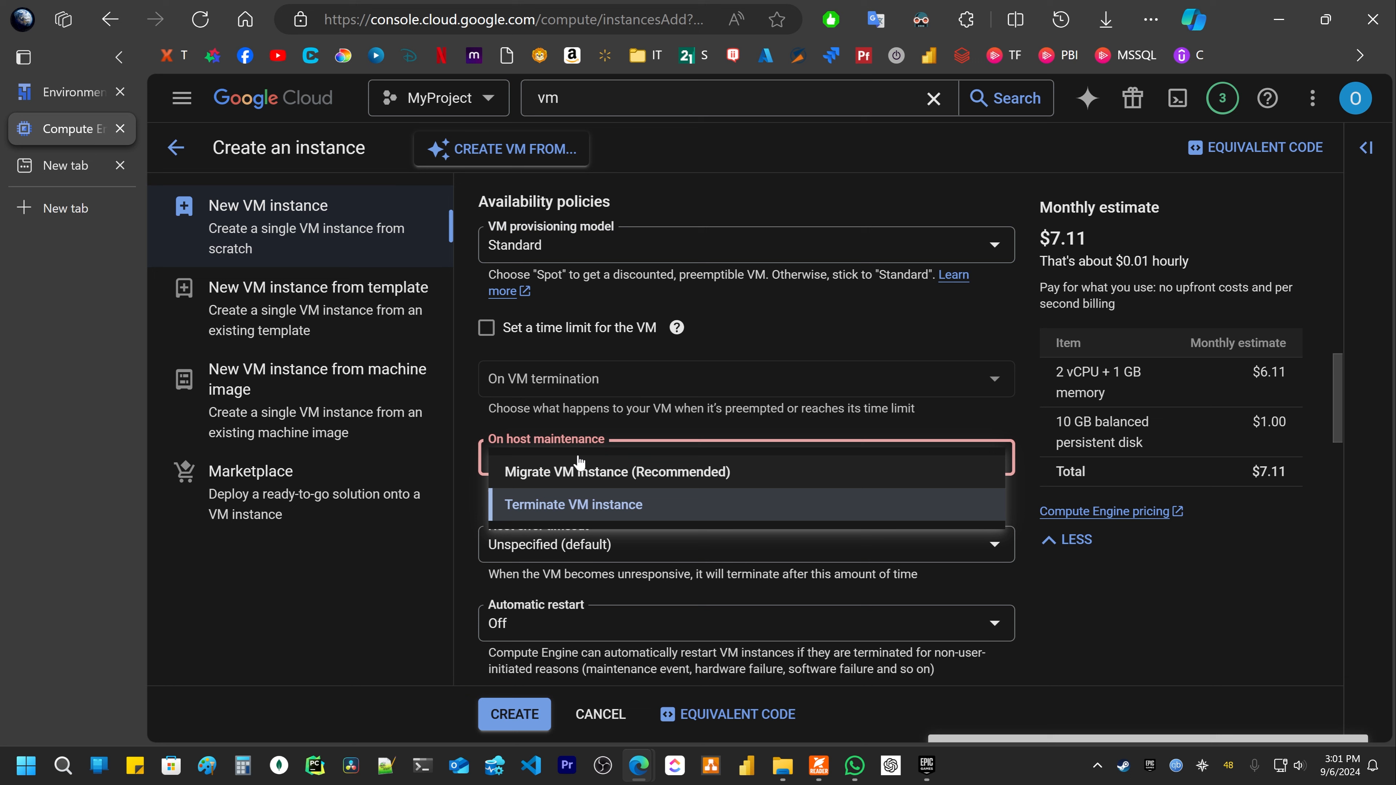
pyautogui.click(636, 426)
pyautogui.click(603, 461)
pyautogui.click(611, 495)
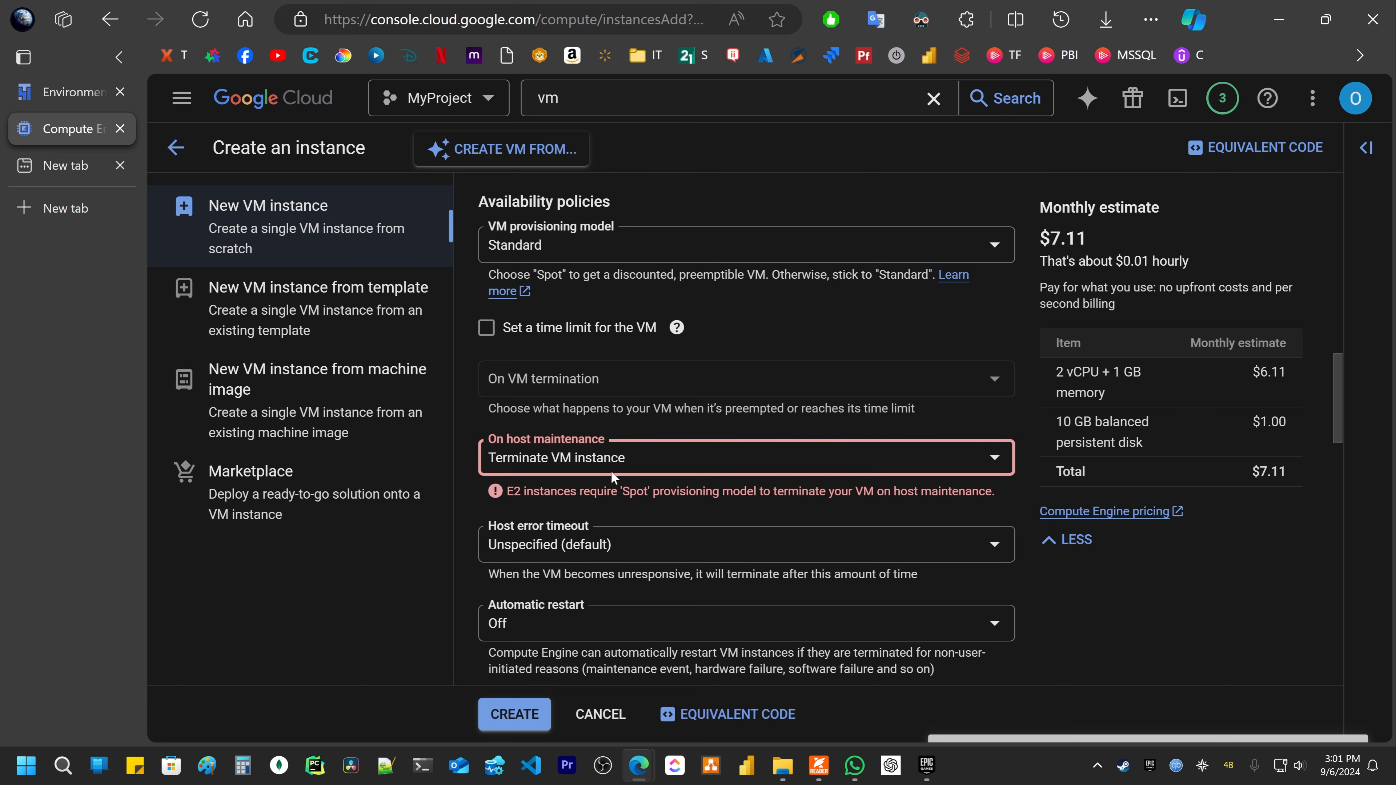
pyautogui.click(611, 470)
pyautogui.click(611, 484)
pyautogui.scroll(-3, 579, 465)
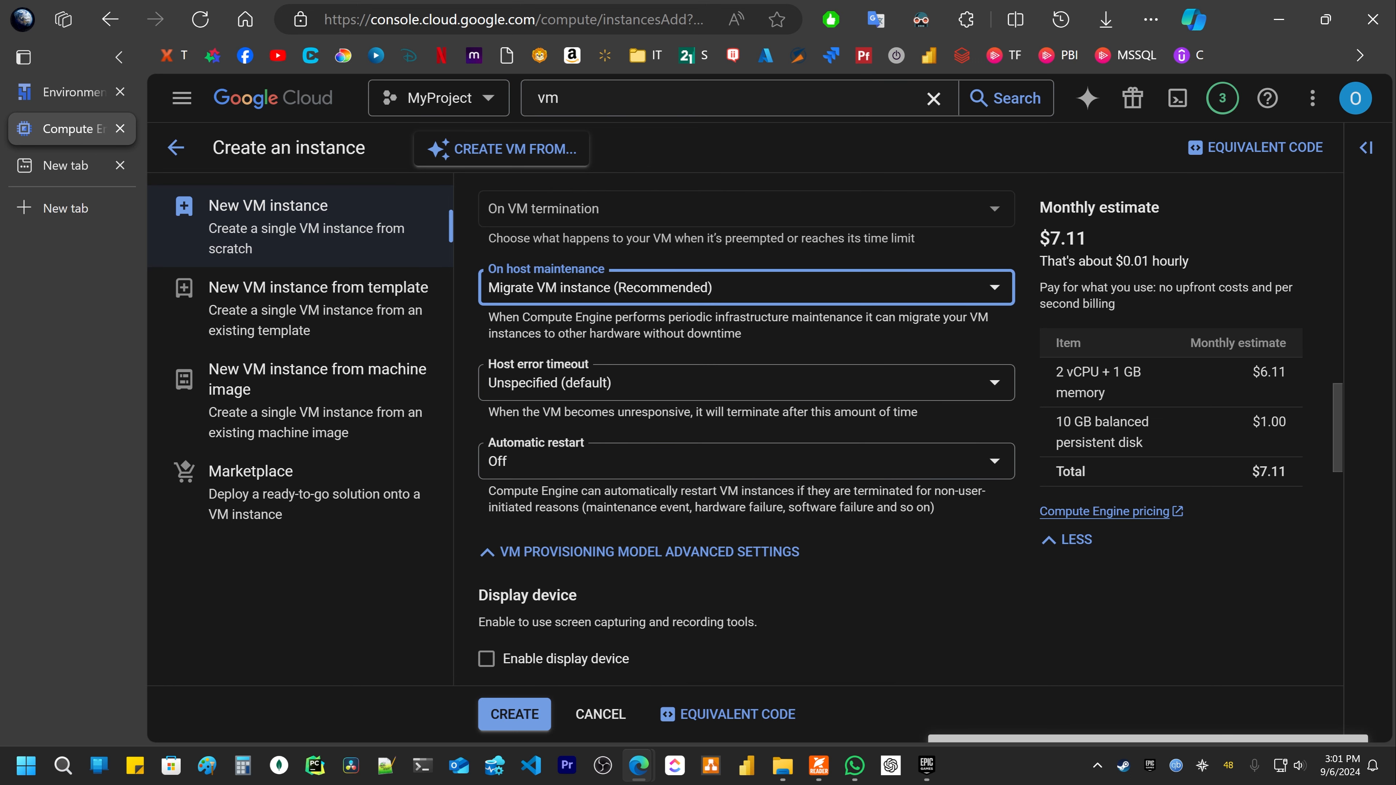
# Step: Set the VM's Automatic restart policy to On (recommended)
pyautogui.click(579, 465)
pyautogui.click(651, 446)
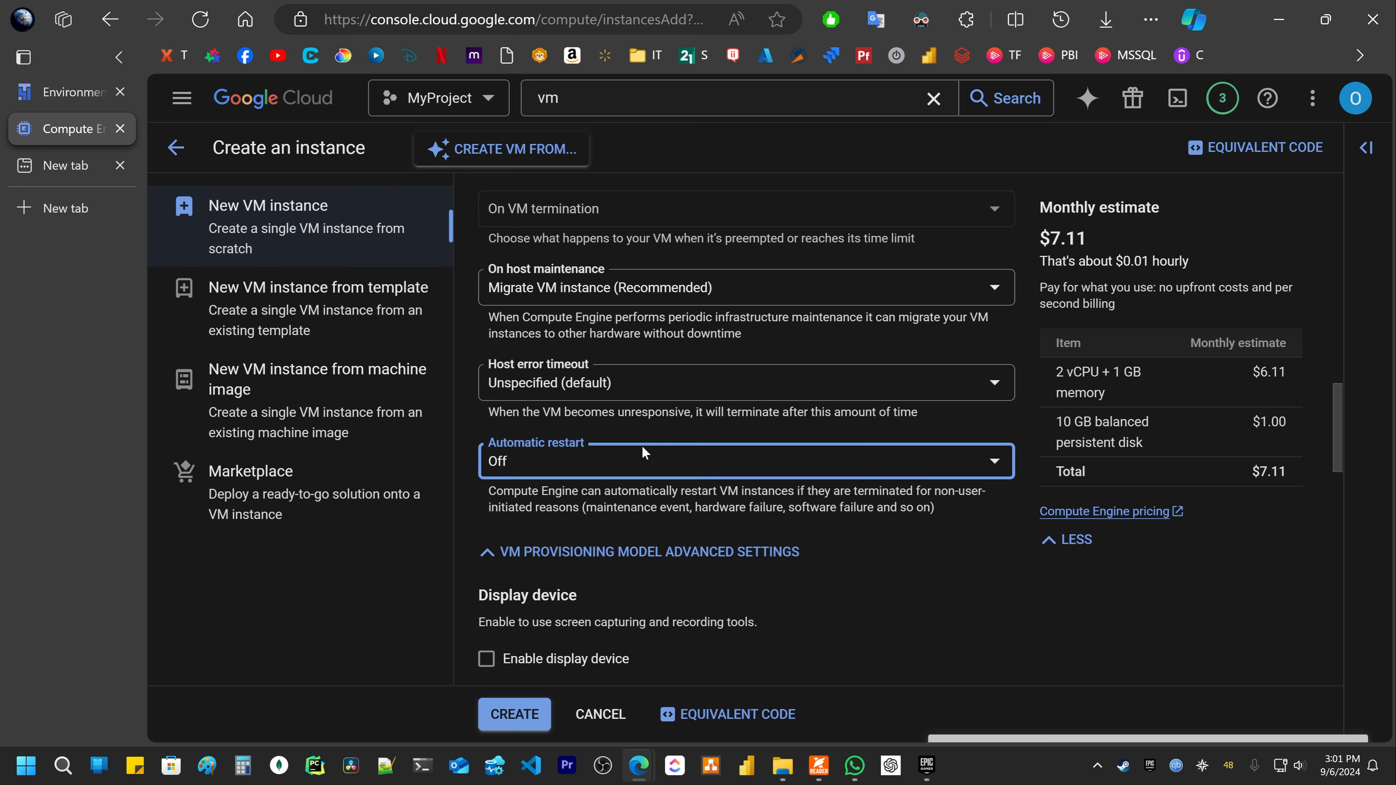
pyautogui.scroll(-3, 651, 413)
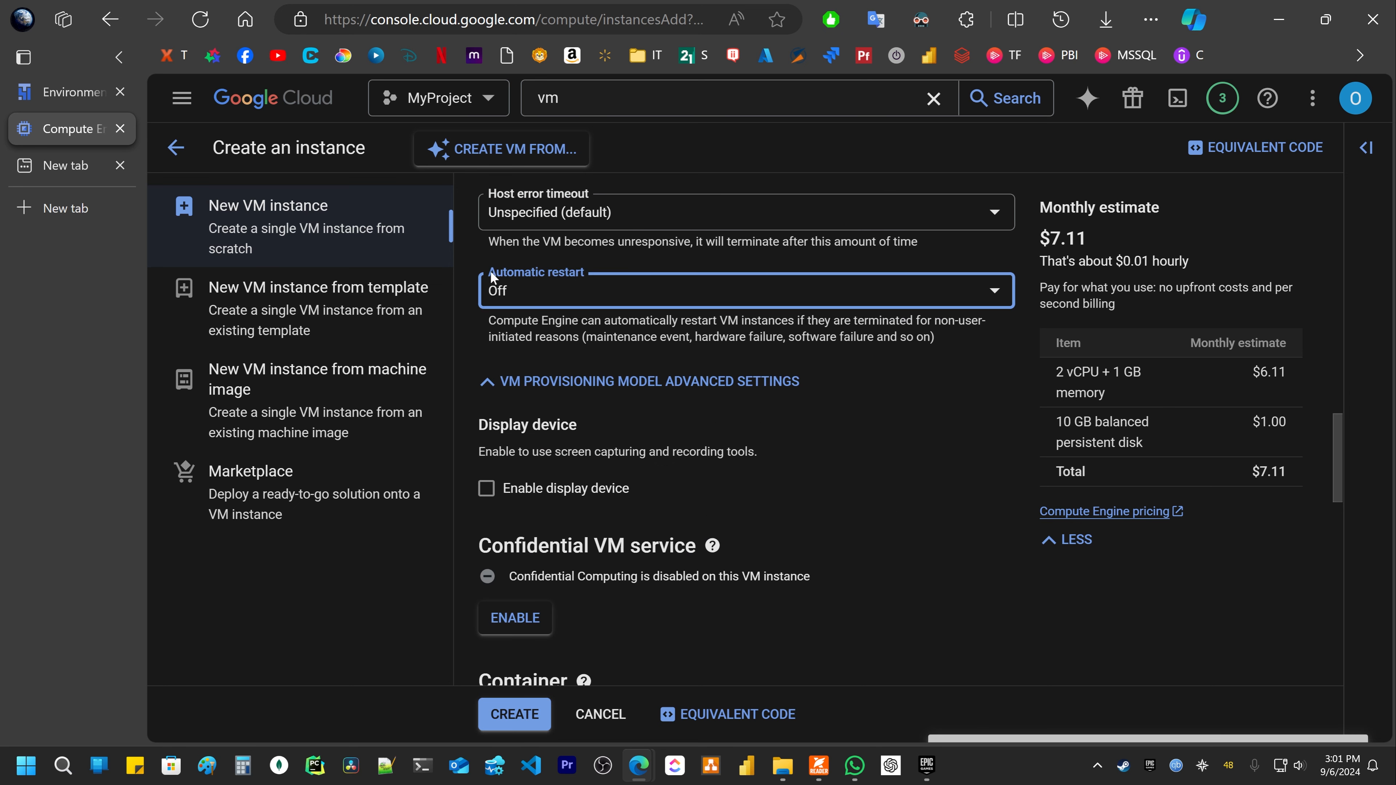
pyautogui.moveTo(491, 273); pyautogui.dragTo(614, 276)
pyautogui.click(593, 279)
pyautogui.click(587, 282)
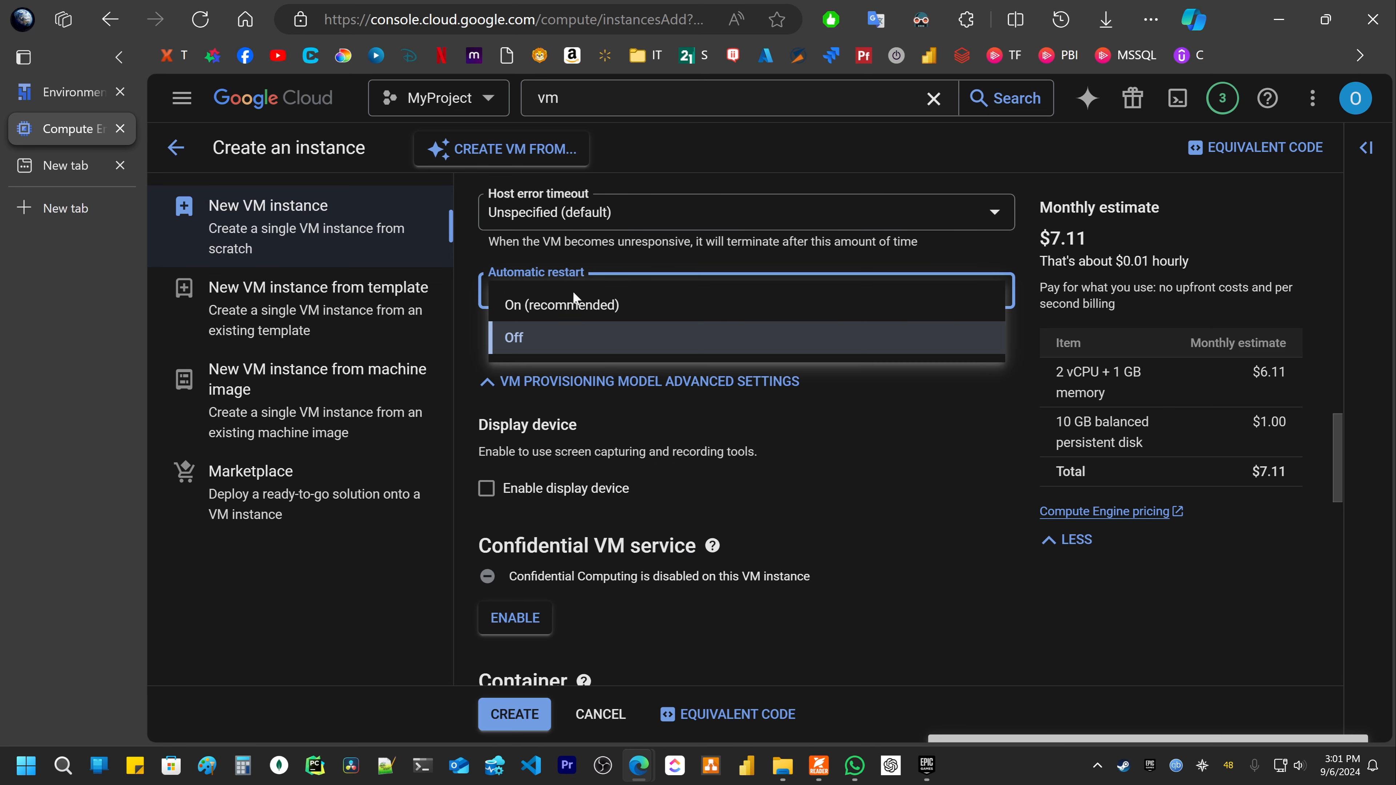
pyautogui.click(568, 304)
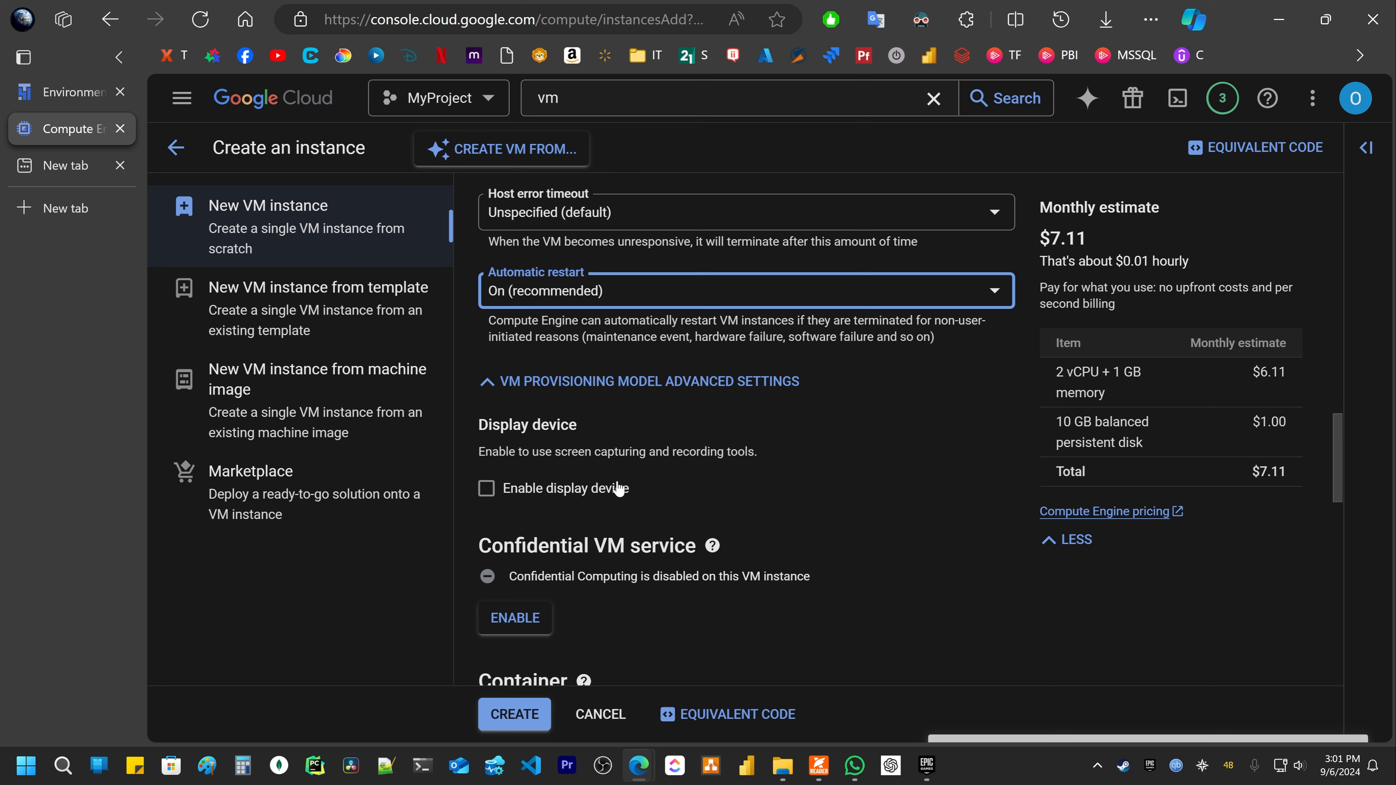
# Step: Review the Display device, Confidential VM service, Container and Boot disk sections of the instance form
pyautogui.scroll(-6, 620, 487)
pyautogui.scroll(3, 898, 217)
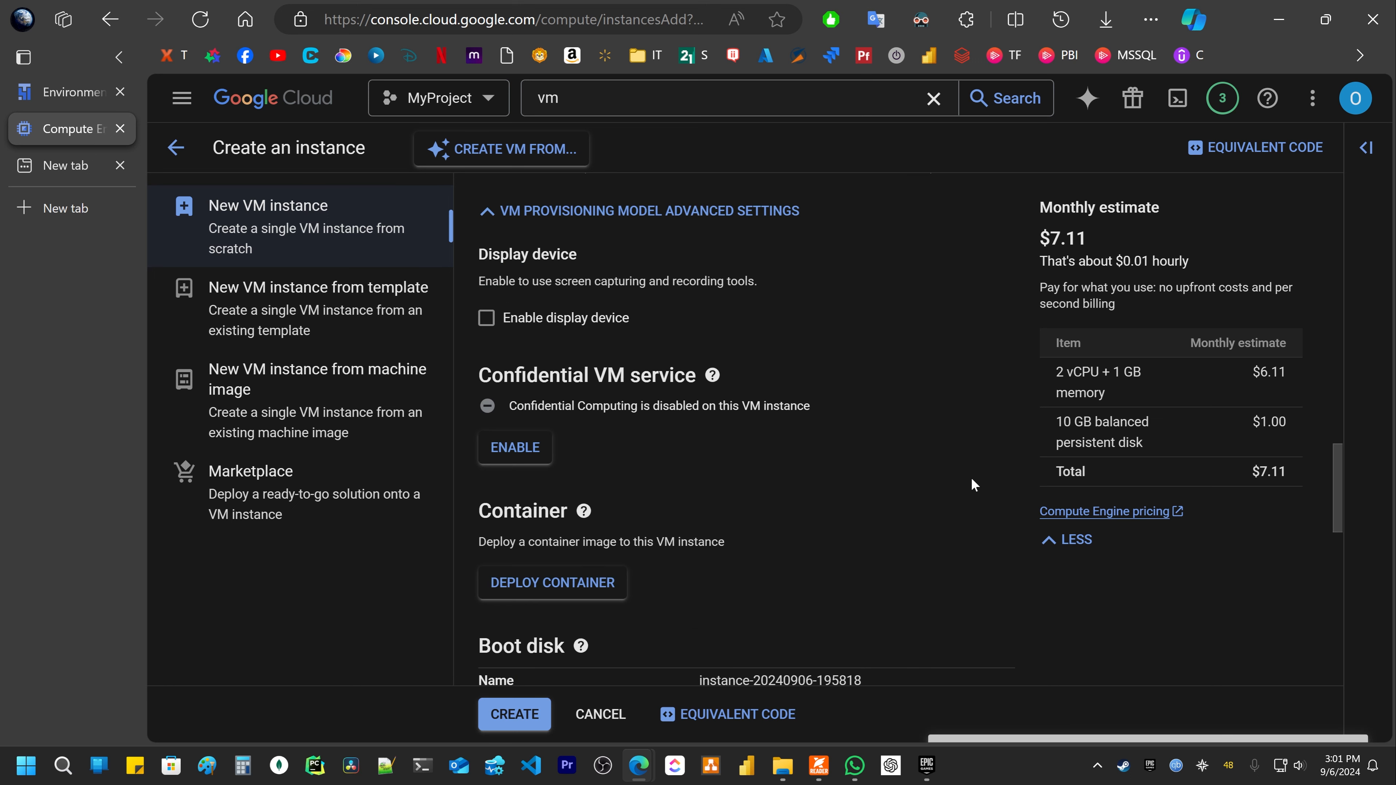
pyautogui.scroll(-3, 971, 483)
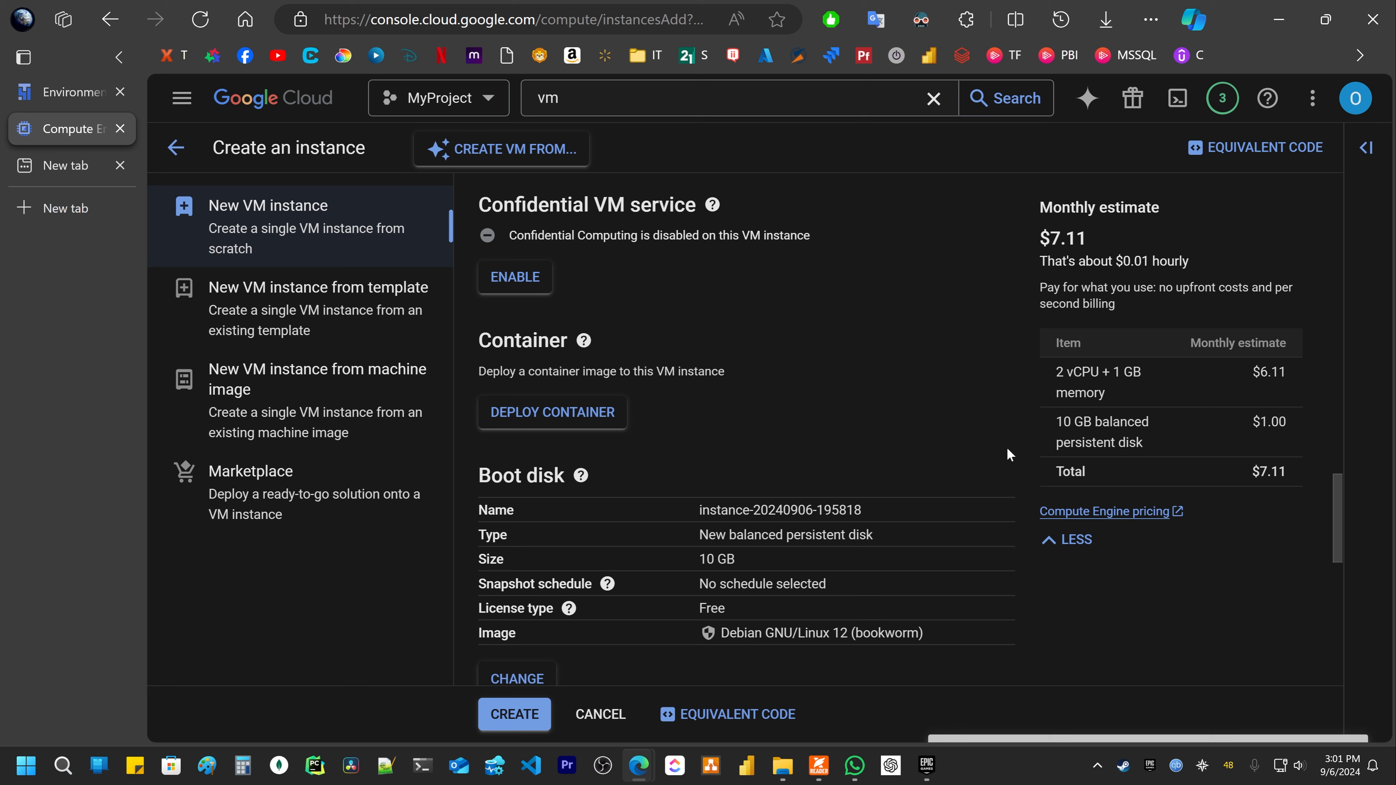
pyautogui.scroll(-3, 1008, 454)
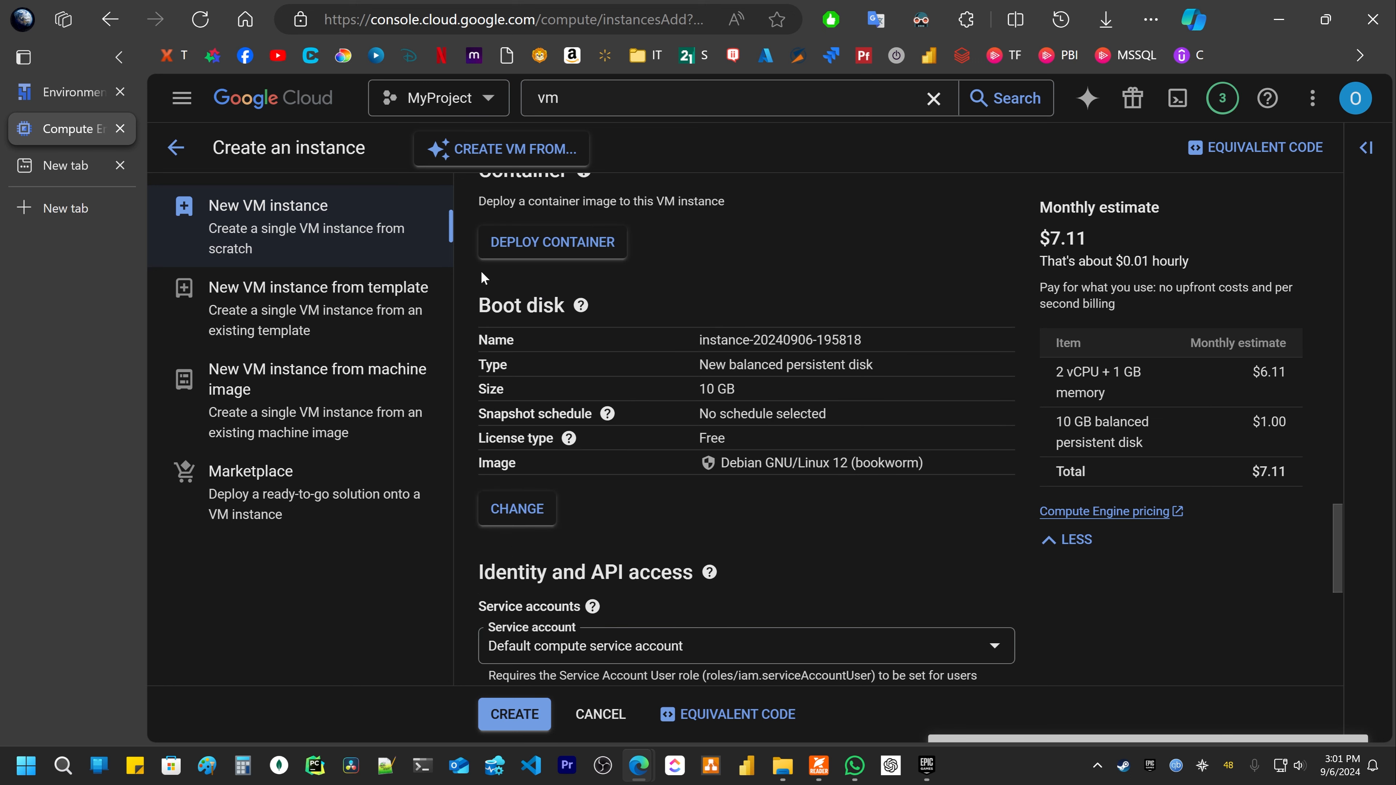
pyautogui.moveTo(574, 201); pyautogui.dragTo(741, 206)
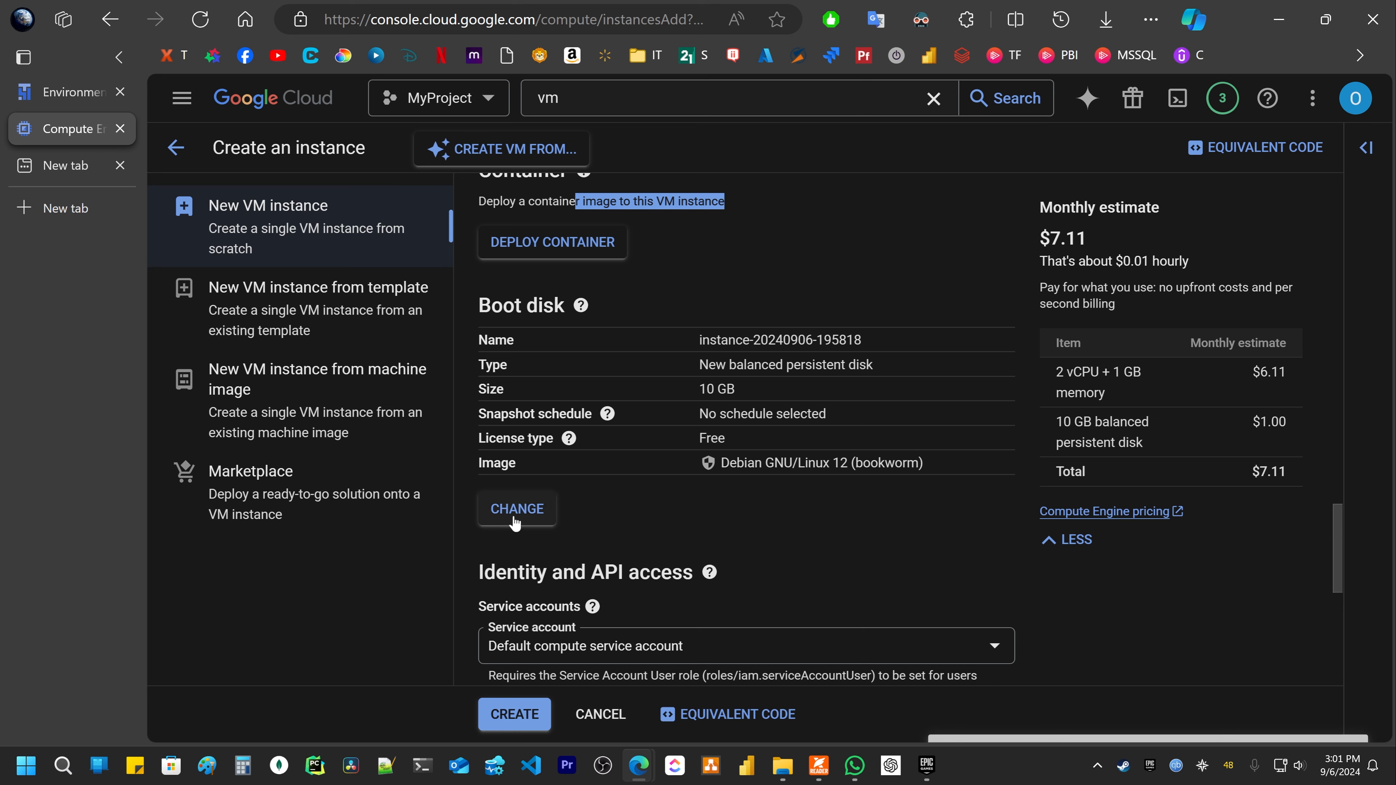
# Step: Open the boot disk settings for changing and examine the disk size and its permitted range
pyautogui.moveTo(468, 385); pyautogui.dragTo(779, 392)
pyautogui.click(766, 390)
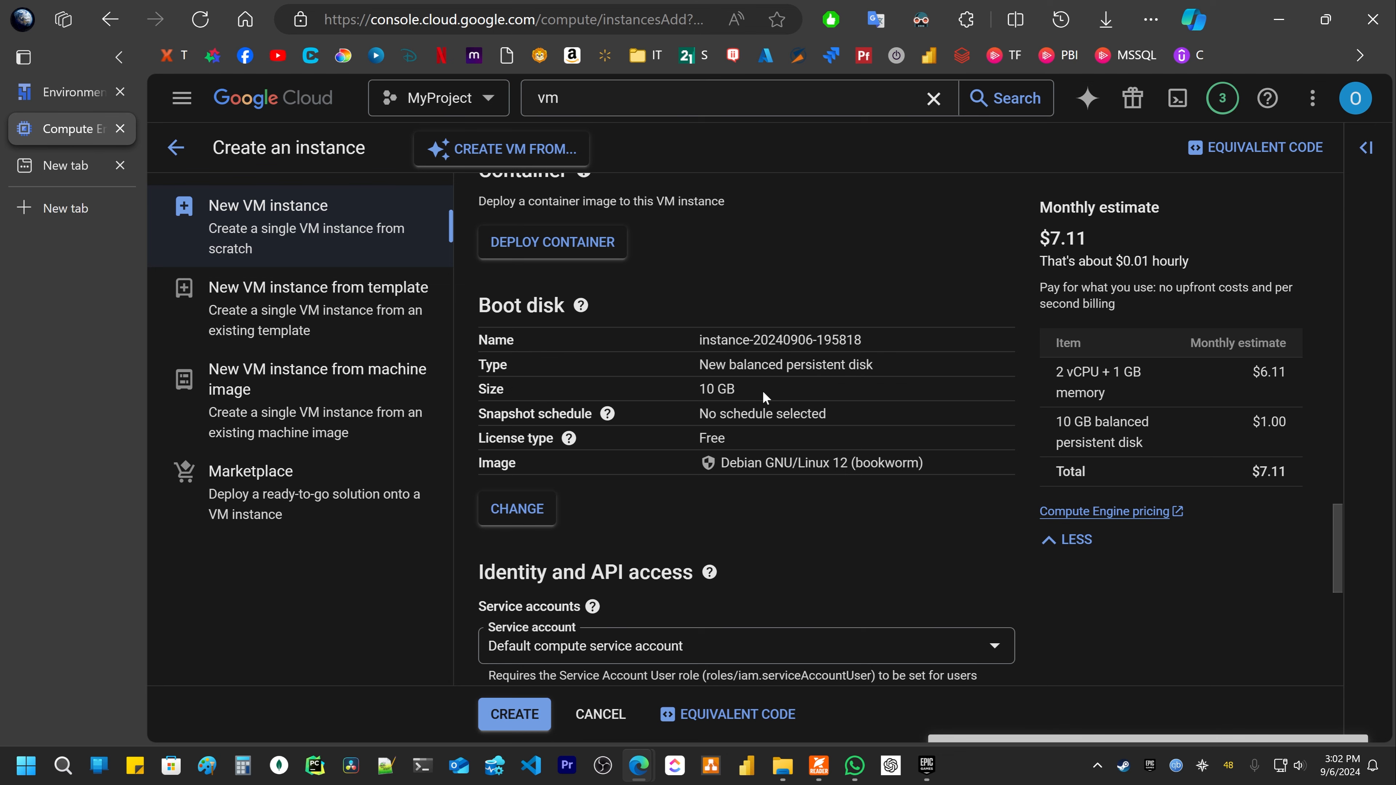
pyautogui.click(519, 510)
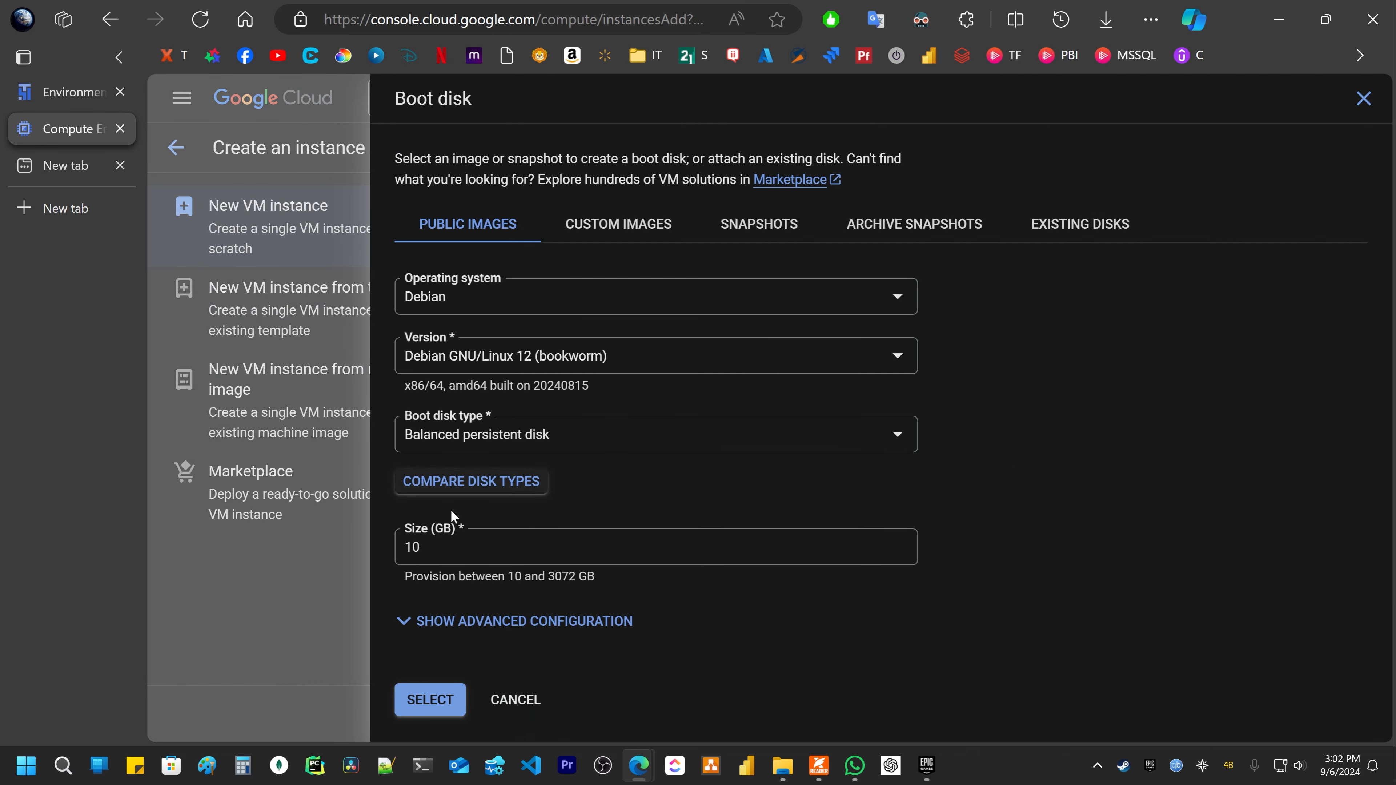
pyautogui.click(448, 547)
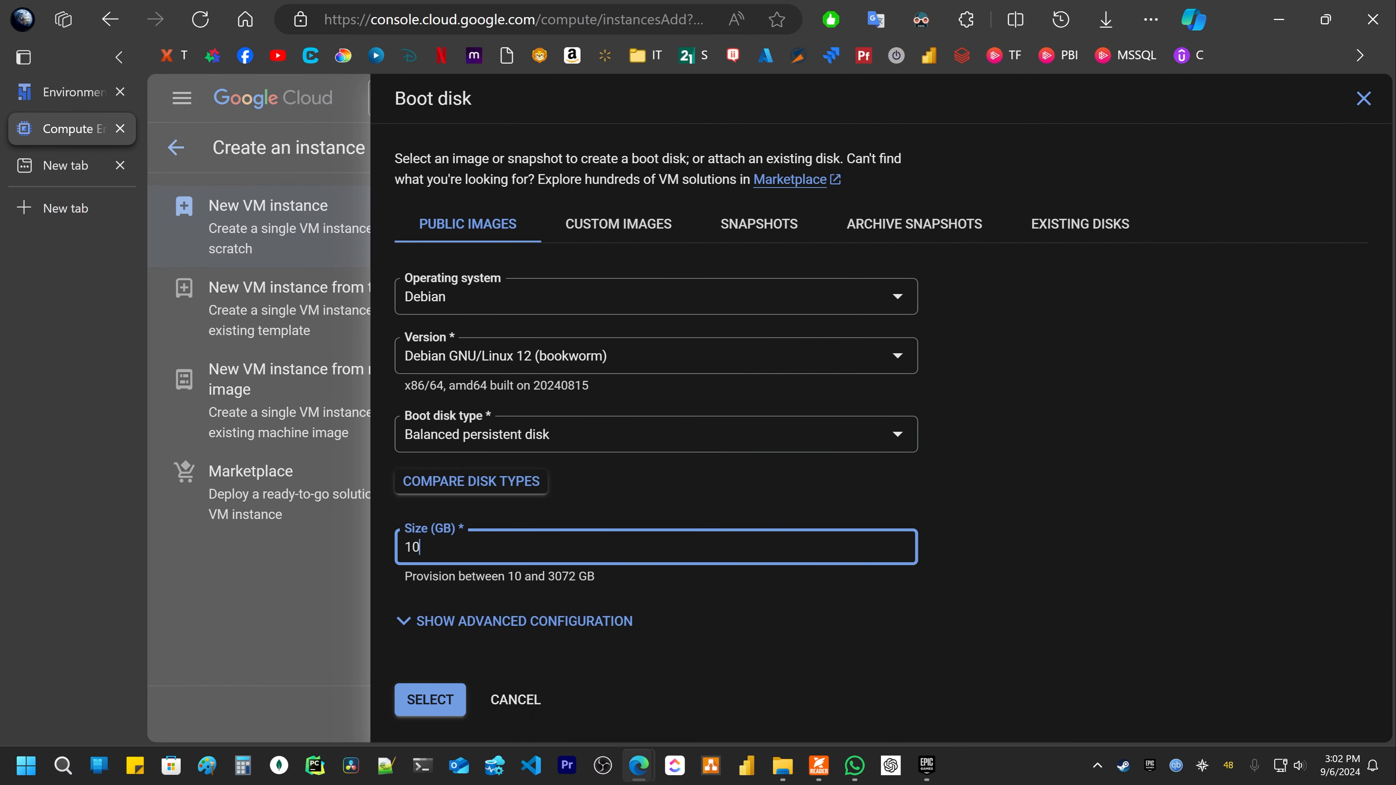
pyautogui.doubleClick(514, 576)
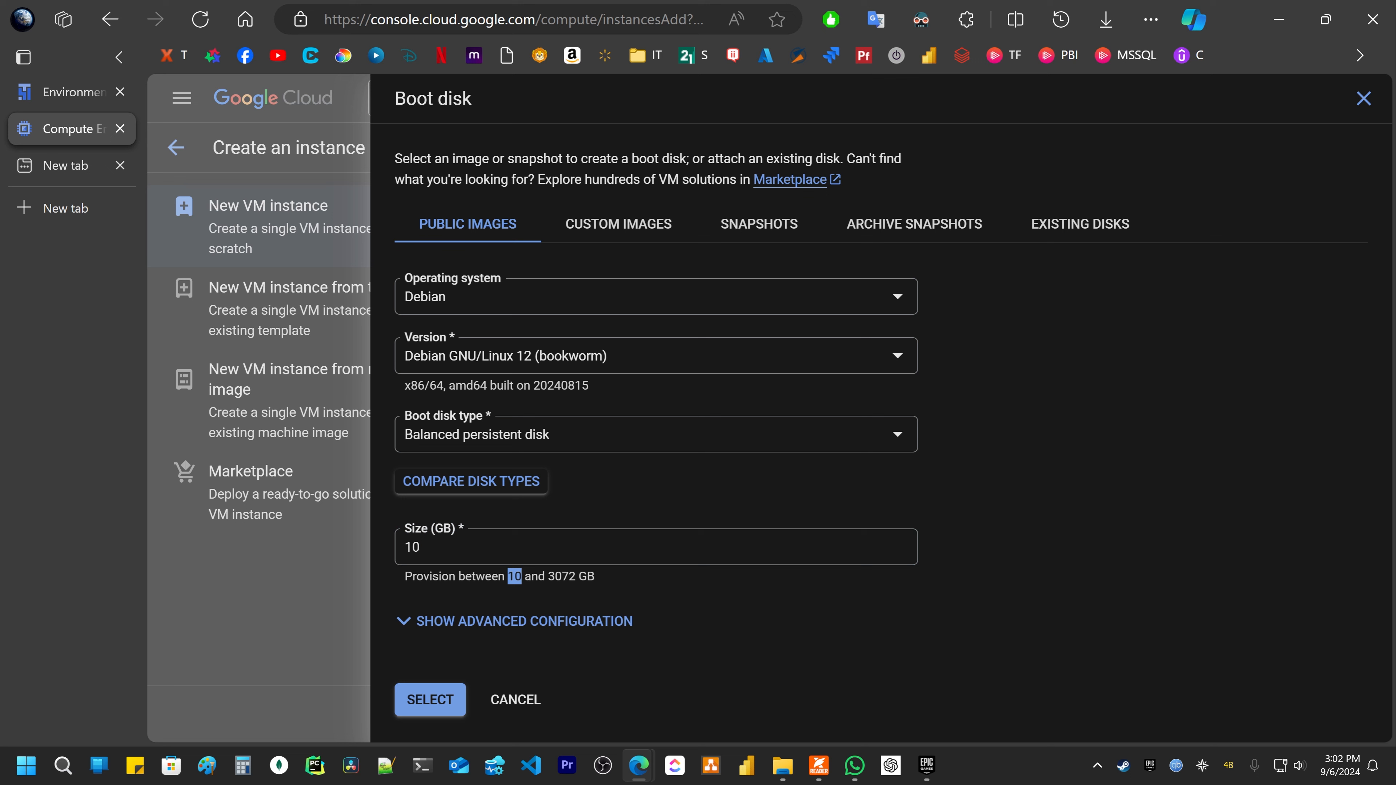
pyautogui.moveTo(426, 547); pyautogui.dragTo(397, 557)
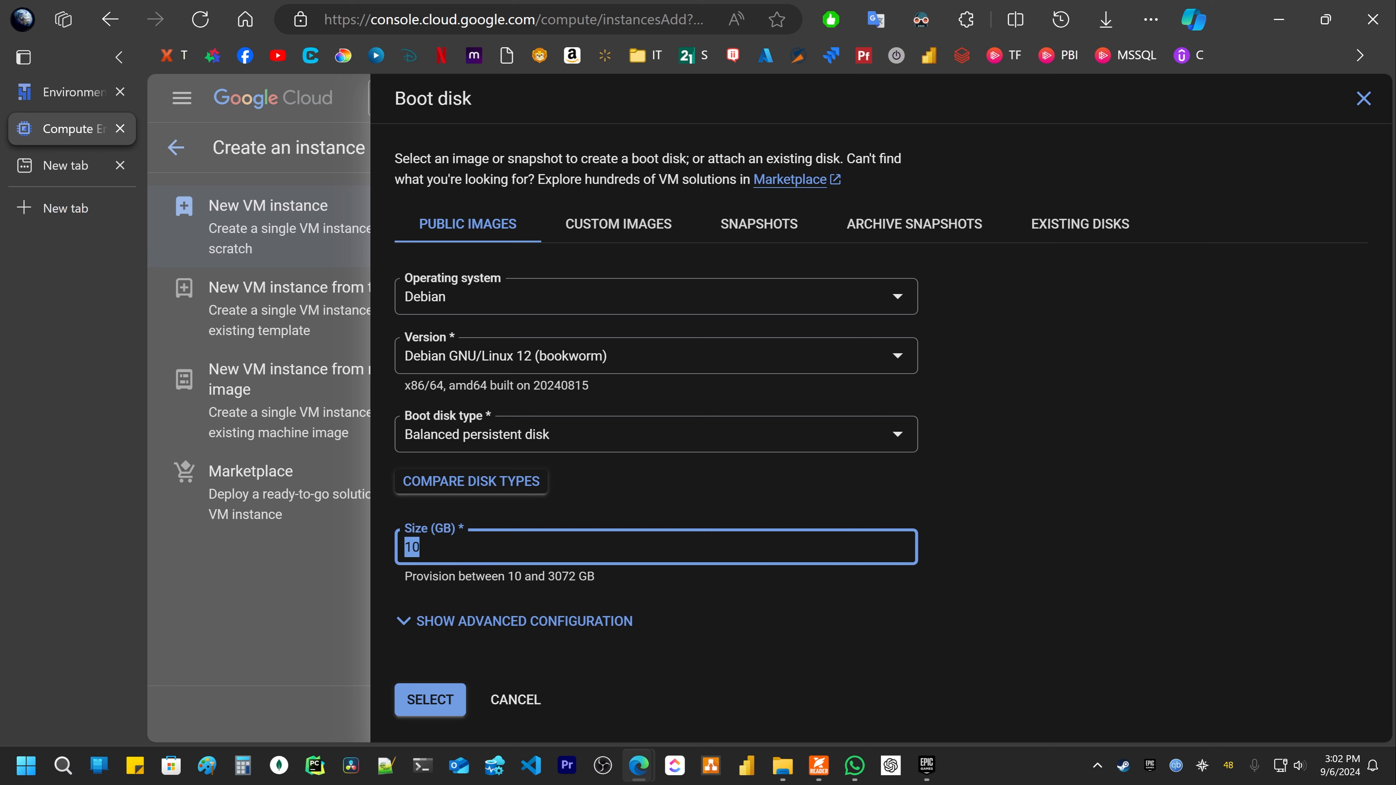
pyautogui.moveTo(531, 576); pyautogui.dragTo(507, 576)
pyautogui.moveTo(425, 548); pyautogui.dragTo(402, 549)
# Step: Try Ubuntu as the boot disk's operating system among the public images
pyautogui.click(488, 301)
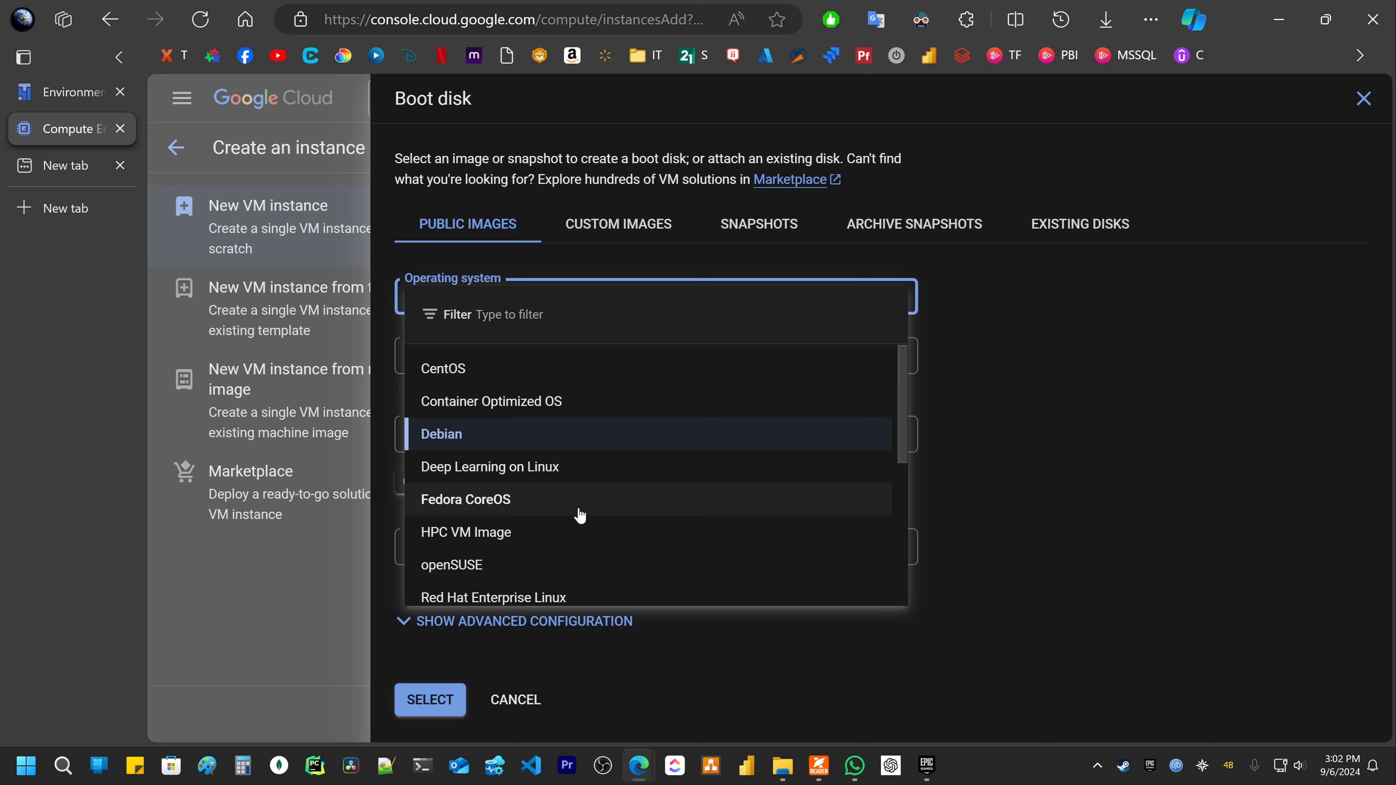
pyautogui.scroll(-5, 578, 514)
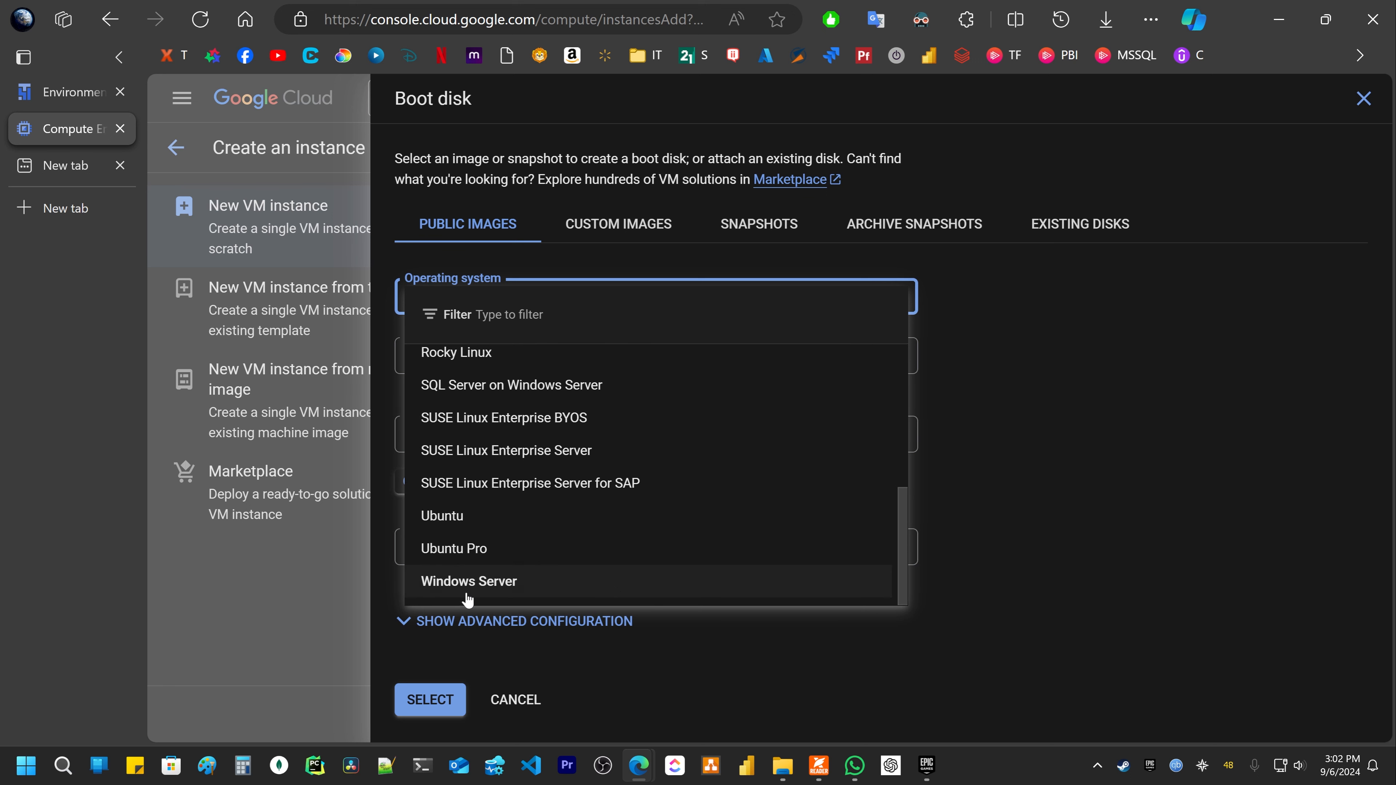
pyautogui.click(429, 516)
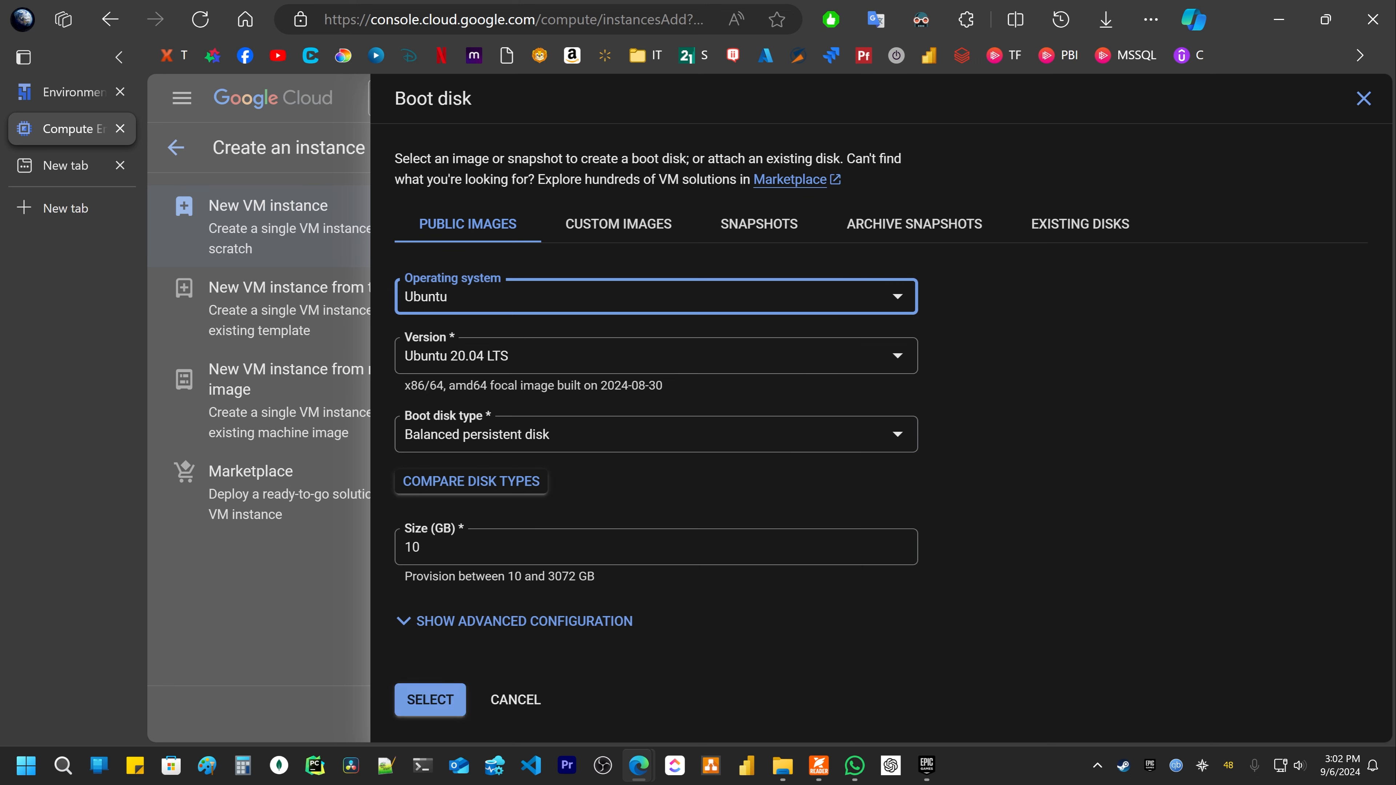
# Step: Look through the custom image and snapshot sources for the boot disk, and cancel the boot disk changes
pyautogui.click(614, 227)
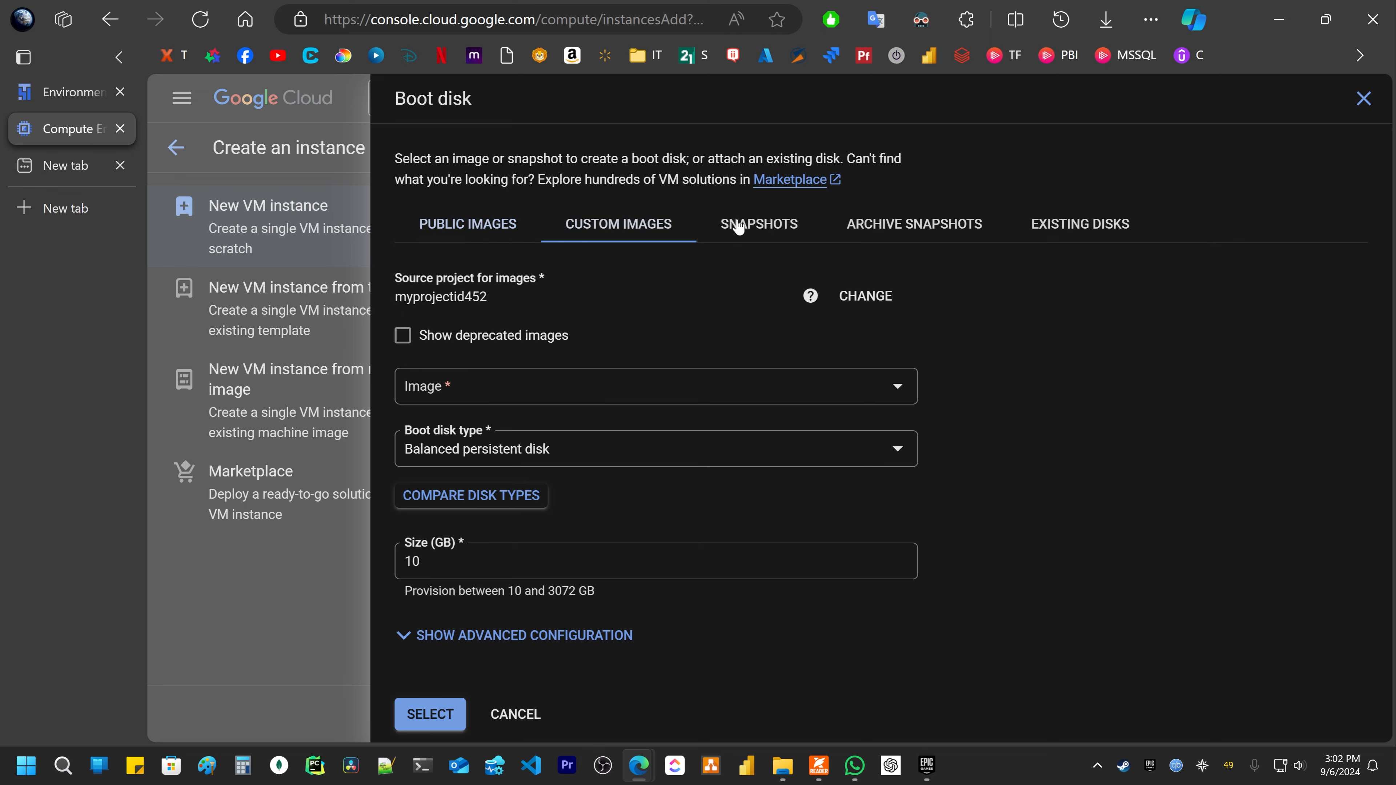
pyautogui.click(756, 225)
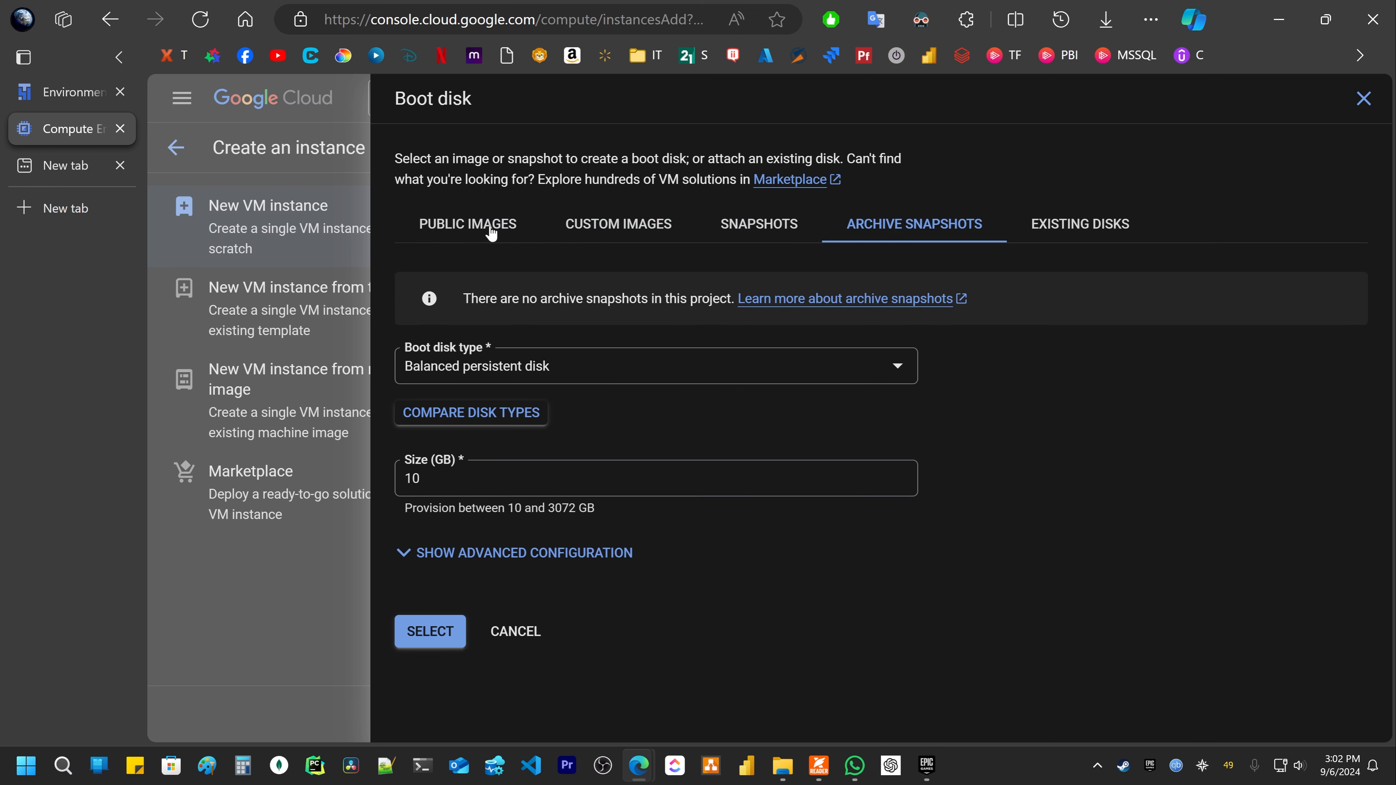
pyautogui.click(434, 225)
pyautogui.click(618, 223)
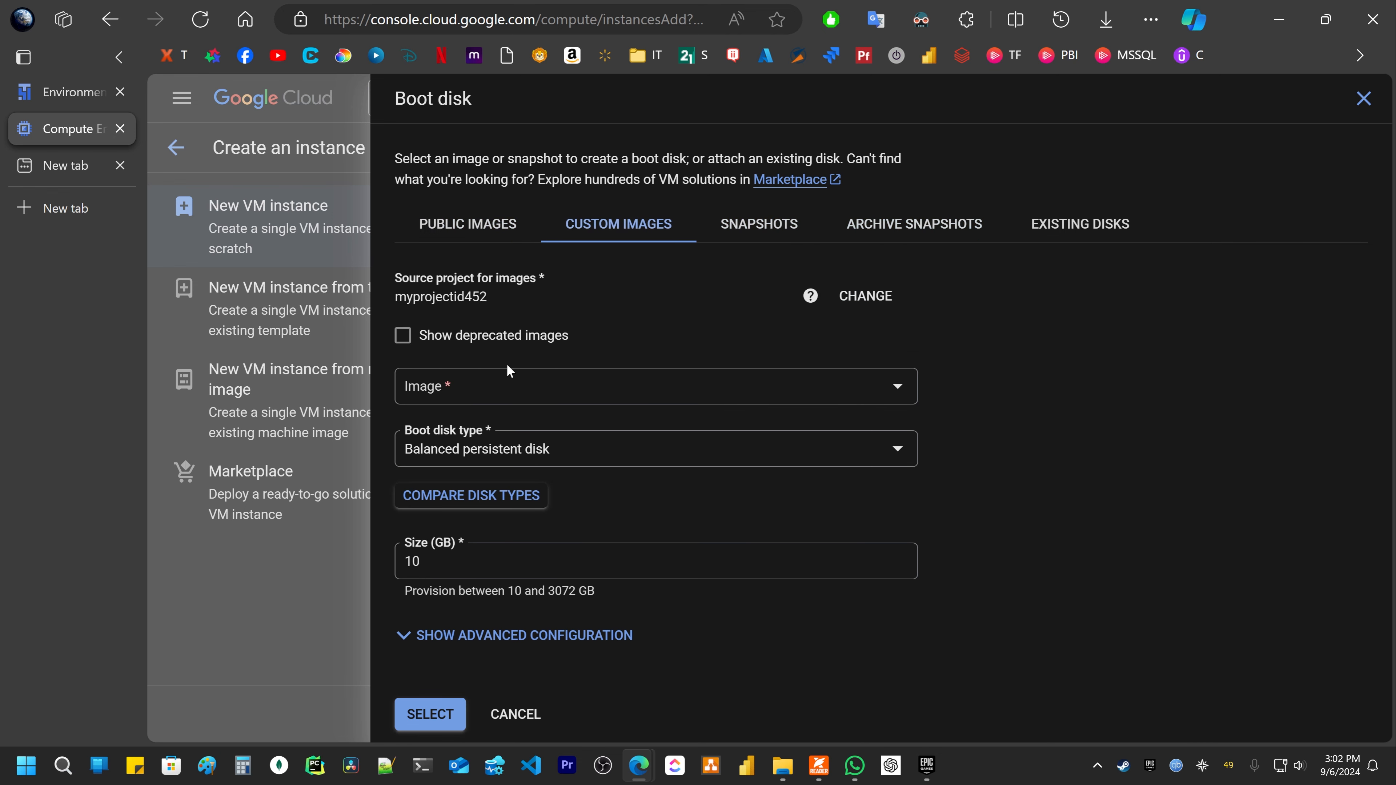
pyautogui.click(452, 225)
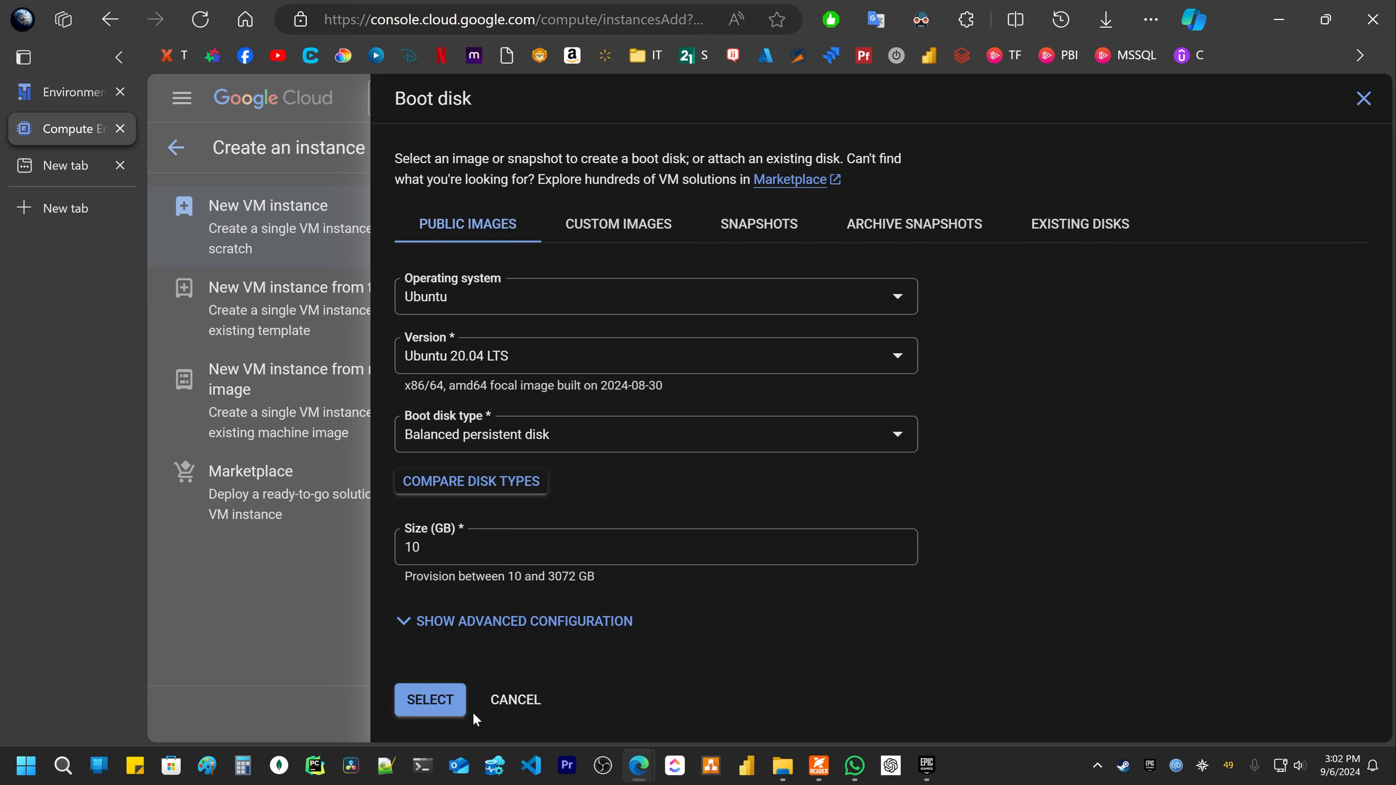
pyautogui.click(515, 714)
# Step: Allow HTTP traffic, HTTPS traffic and Load Balancer Health Checks in the instance's Firewall section
pyautogui.scroll(-3, 797, 550)
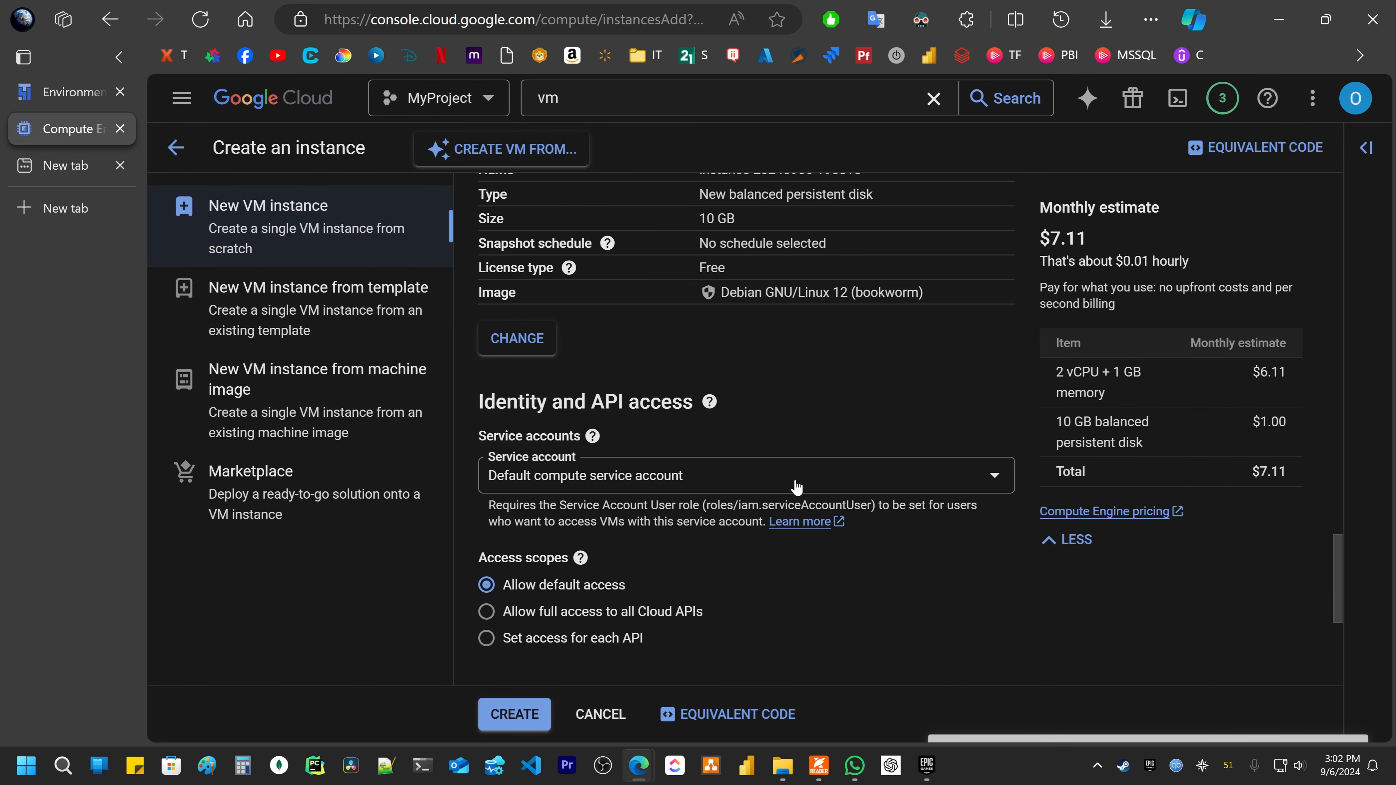
pyautogui.scroll(-6, 637, 566)
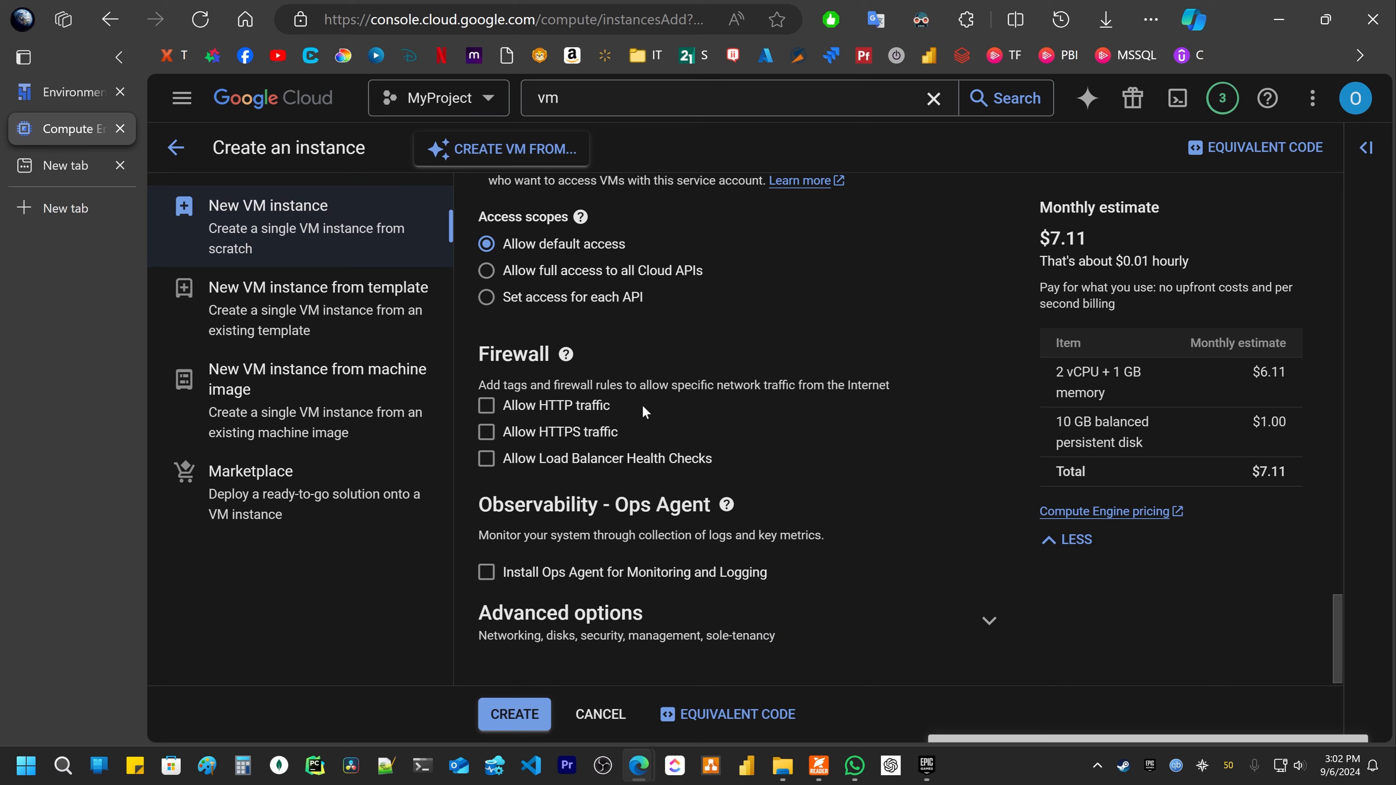
pyautogui.scroll(-1, 647, 400)
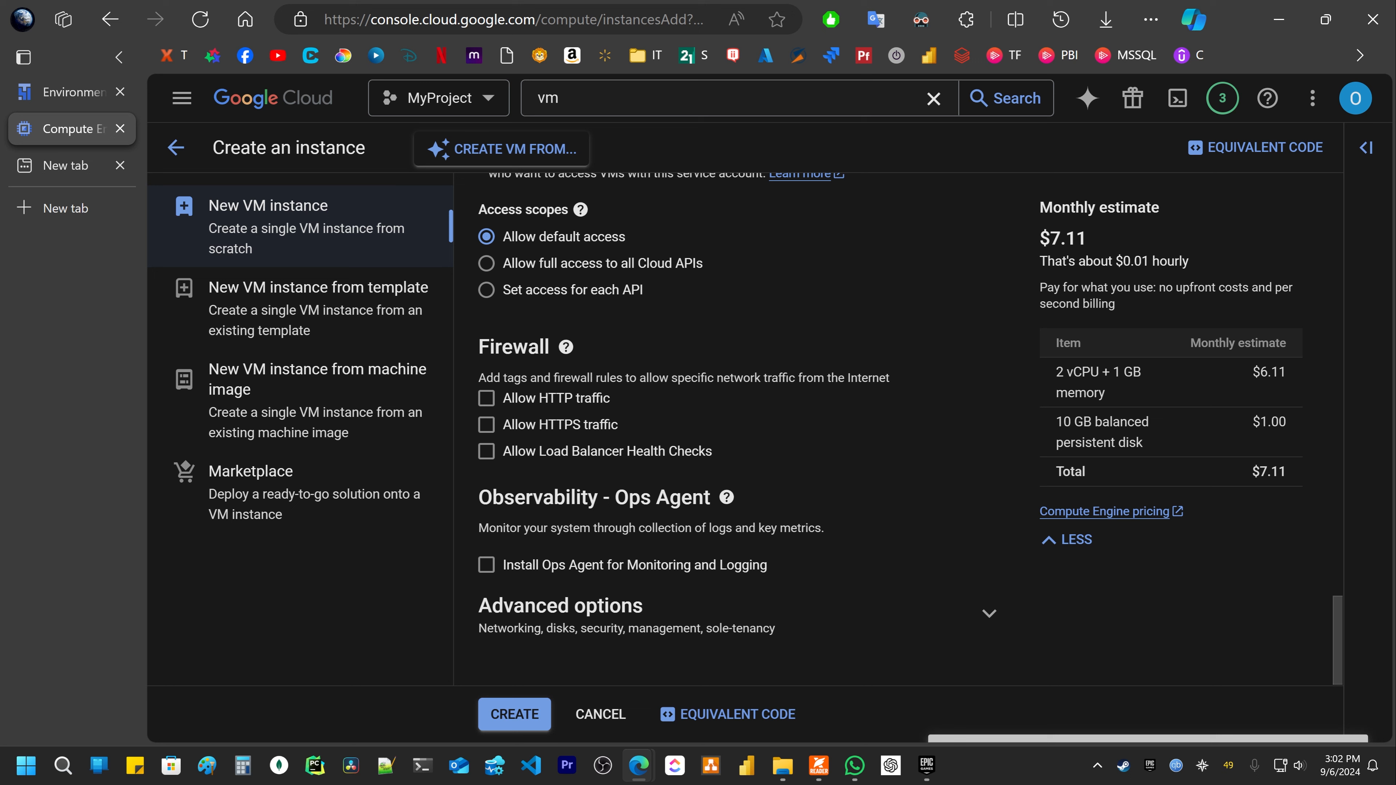
pyautogui.moveTo(477, 378); pyautogui.dragTo(893, 379)
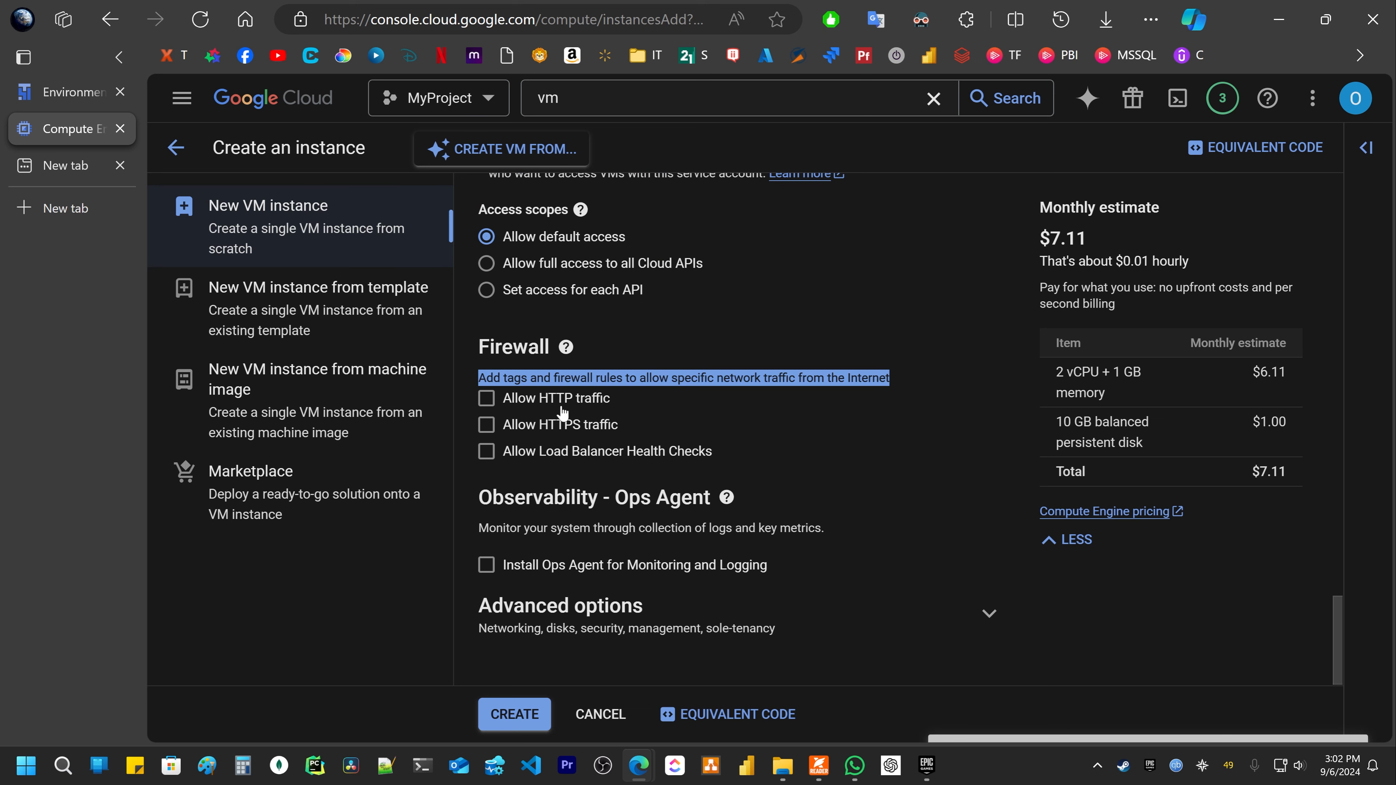
pyautogui.click(486, 398)
pyautogui.click(485, 425)
pyautogui.click(487, 452)
# Step: Enable installing the Ops Agent for Monitoring and Logging, and check the monthly estimate
pyautogui.click(486, 565)
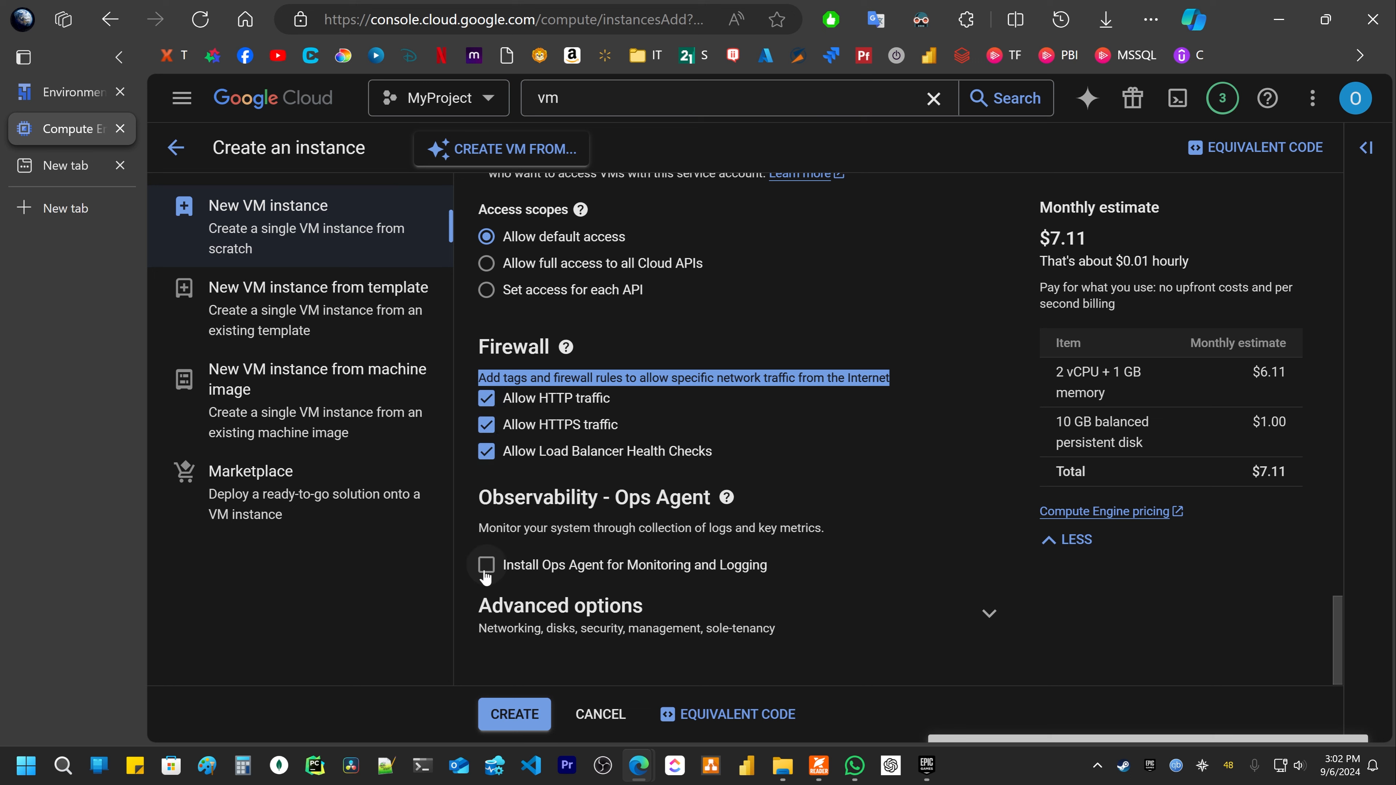
pyautogui.moveTo(788, 561); pyautogui.dragTo(652, 576)
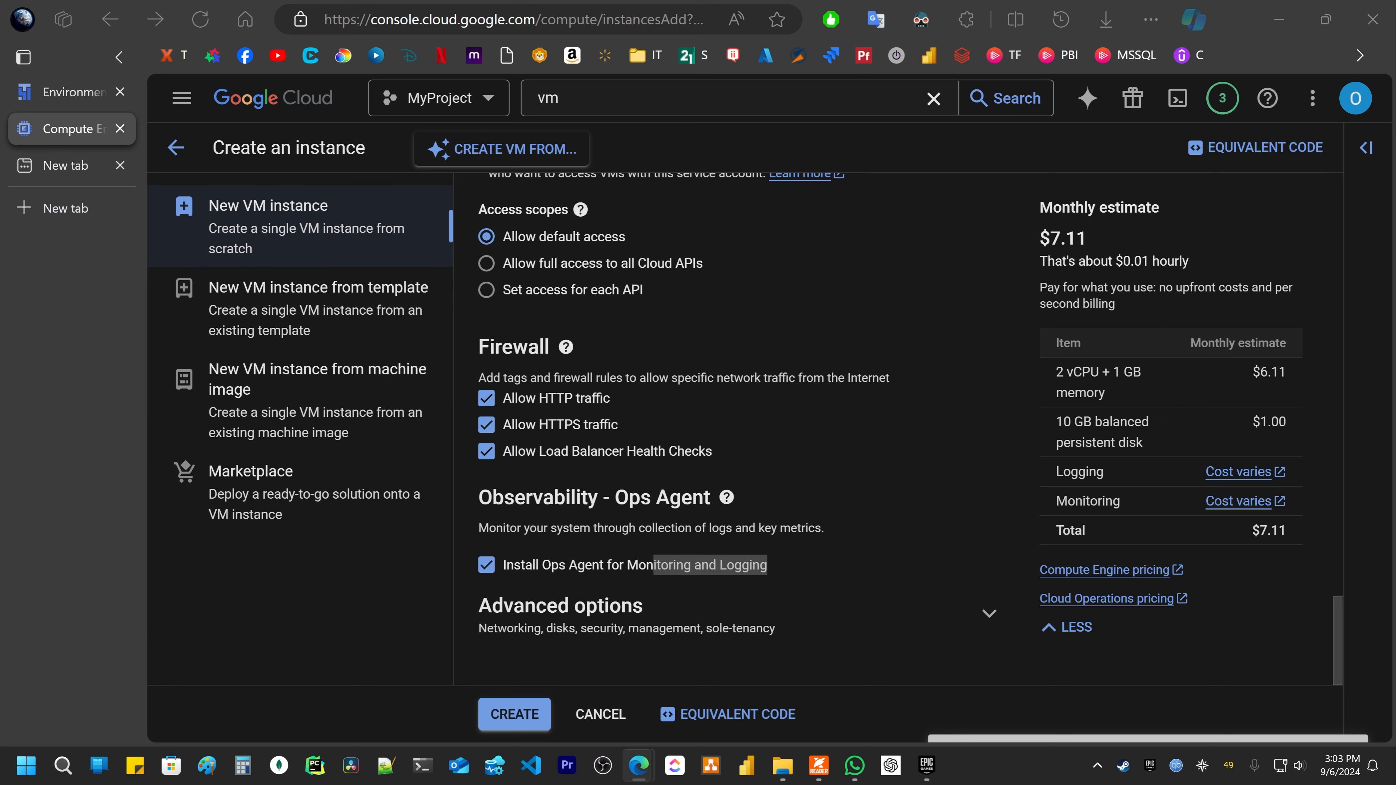
pyautogui.moveTo(1036, 237); pyautogui.dragTo(1108, 242)
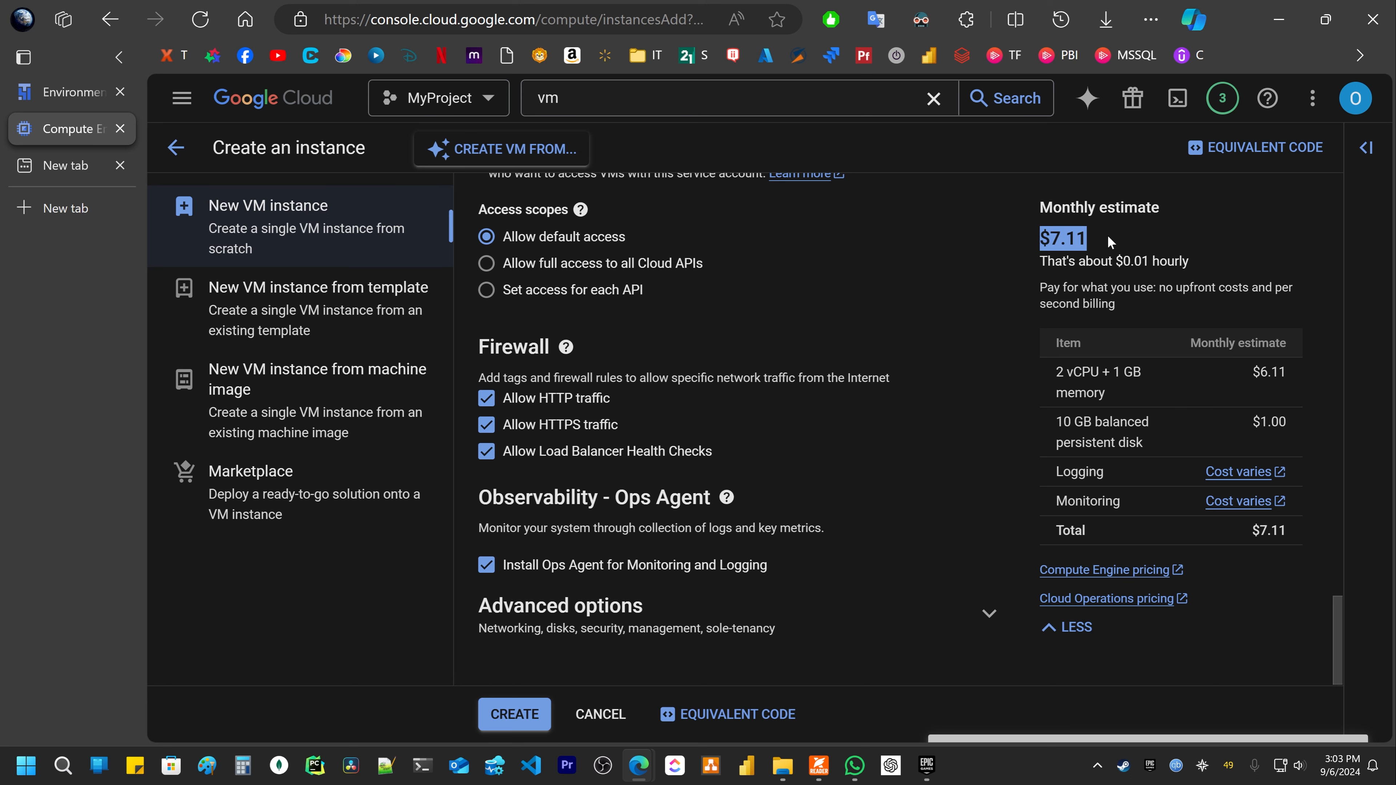
# Step: Change the machine series to N1 with the shared-core f1-micro machine type, and check the monthly estimate
pyautogui.scroll(10, 937, 413)
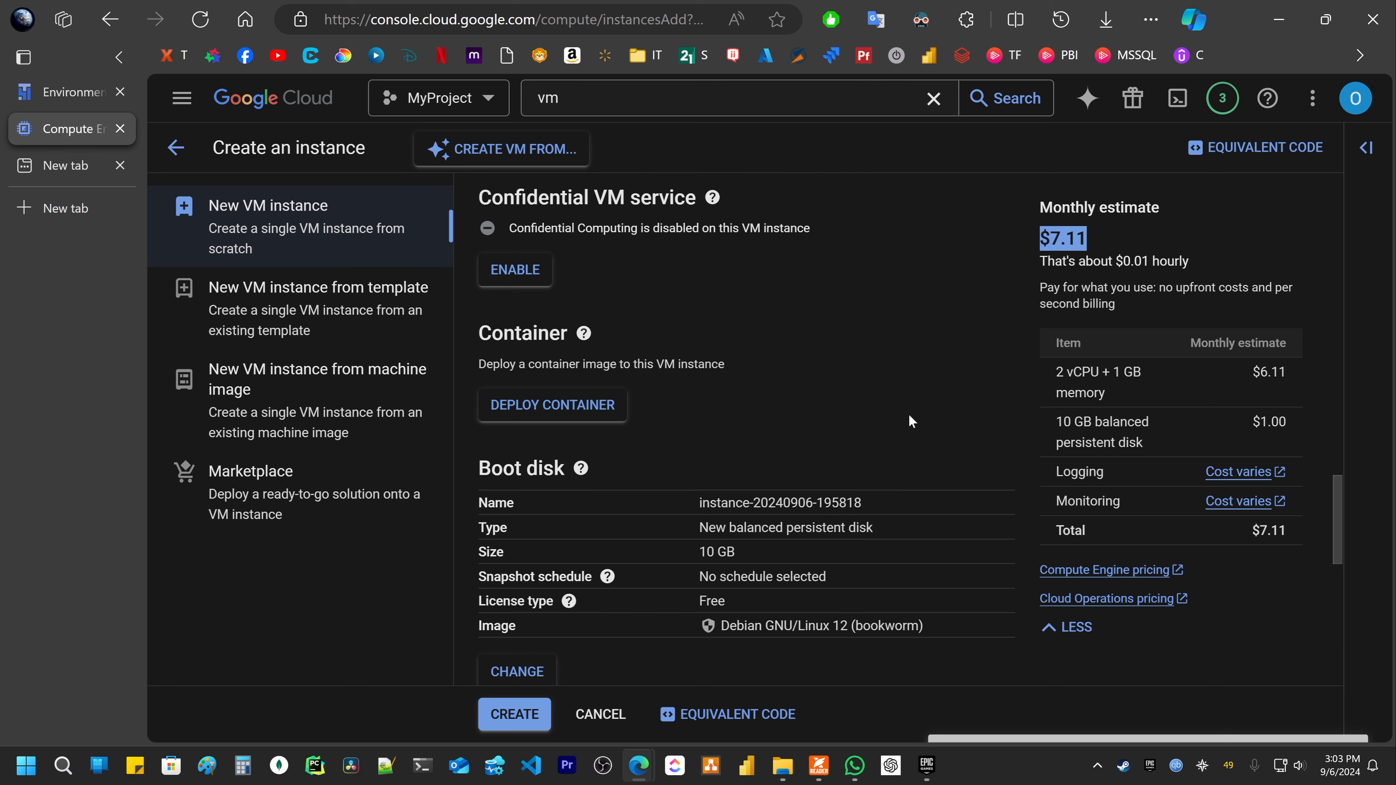
pyautogui.scroll(10, 930, 412)
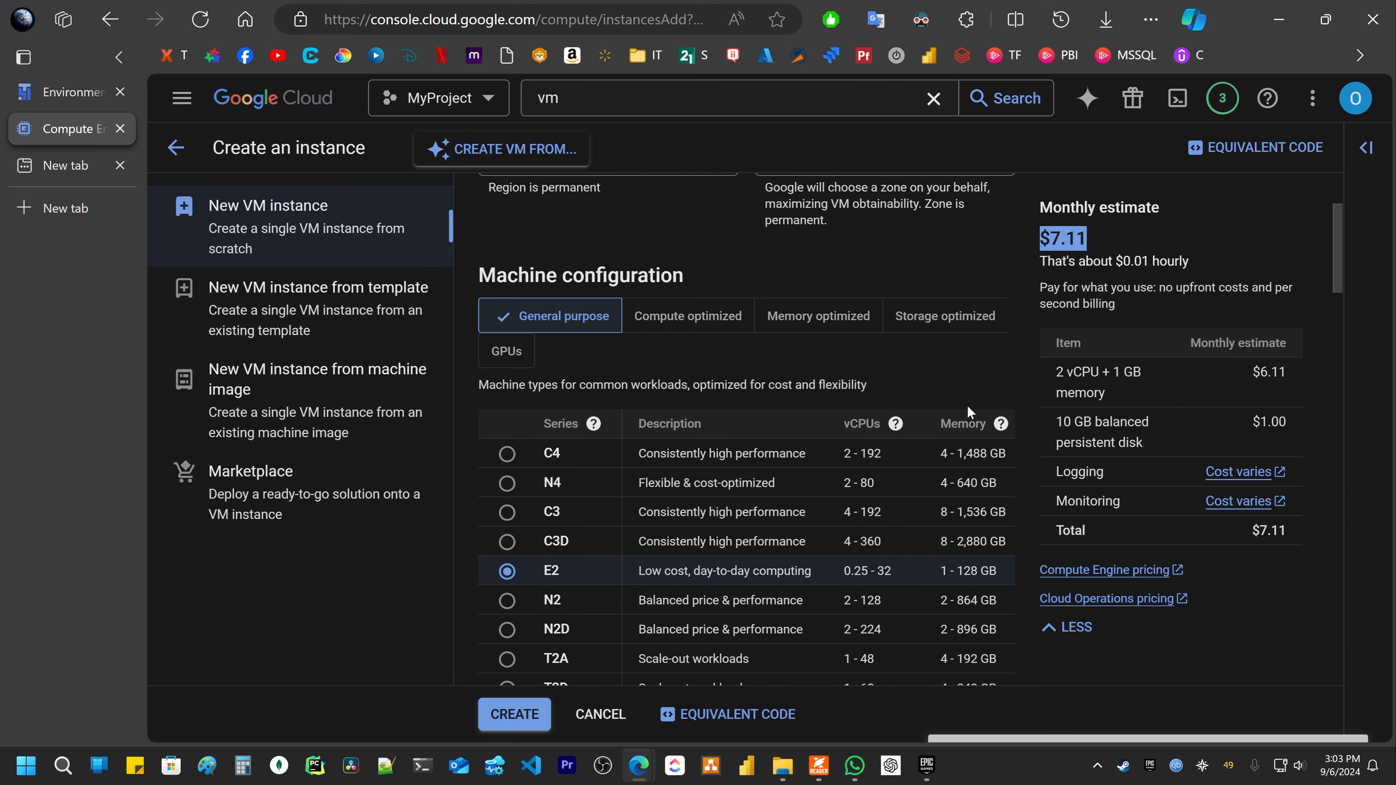
pyautogui.scroll(-5, 1007, 408)
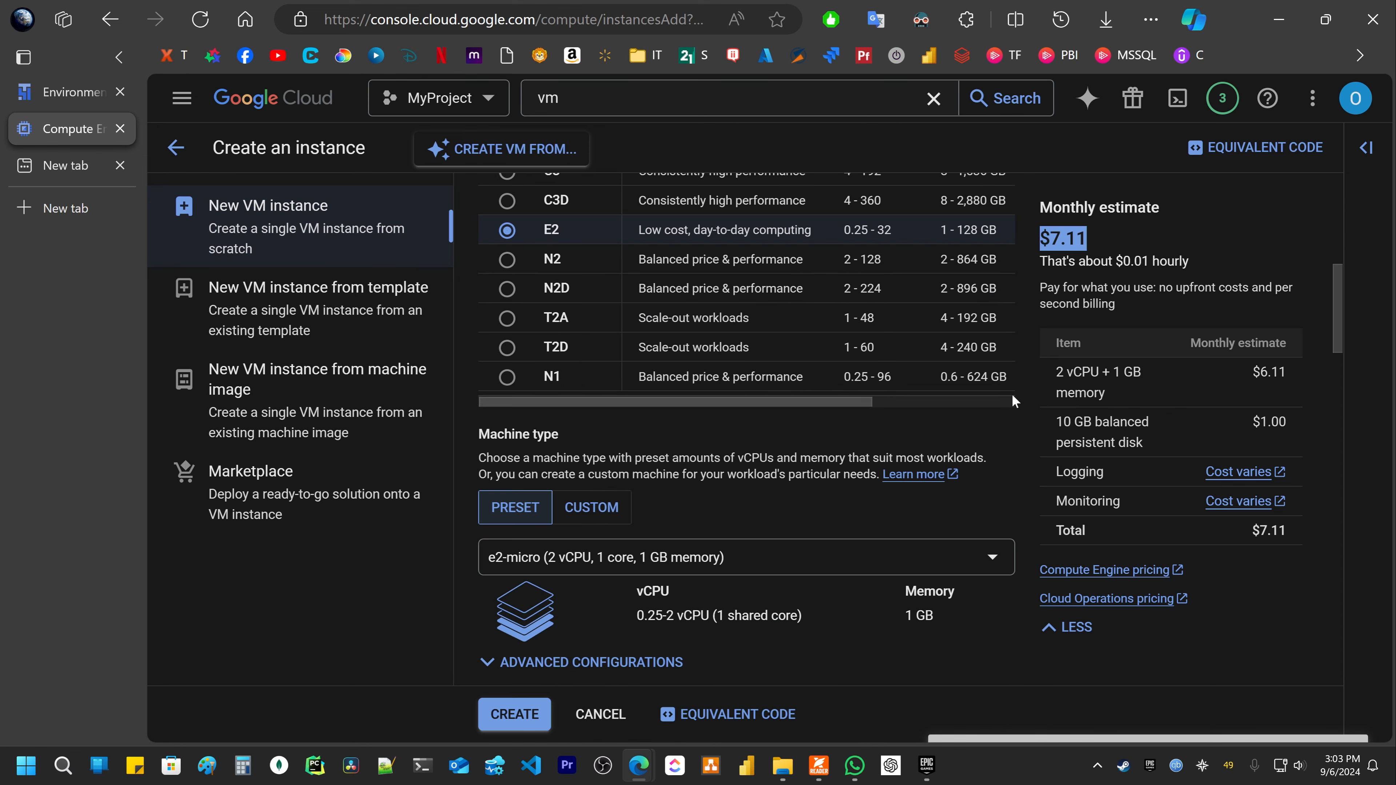
pyautogui.click(658, 384)
pyautogui.scroll(-3, 608, 396)
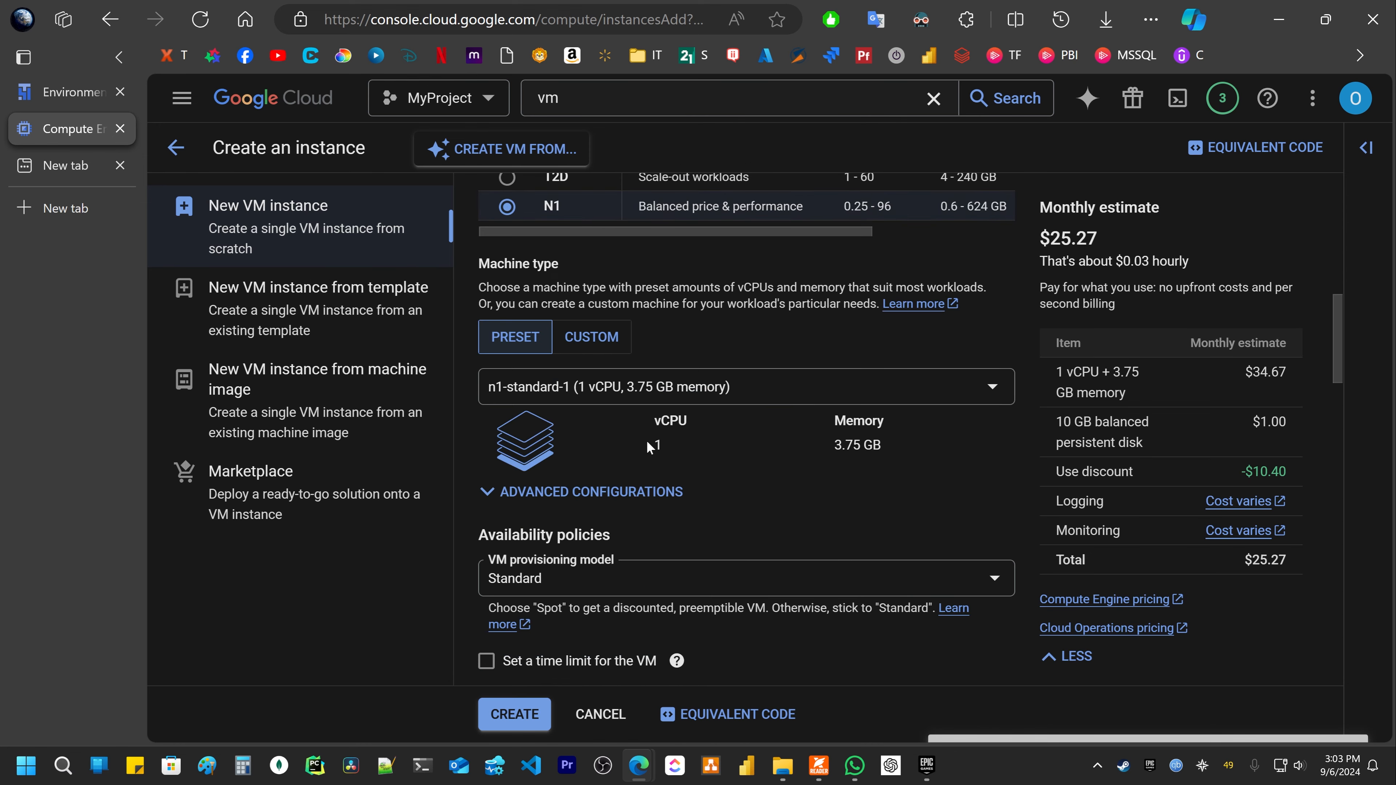
pyautogui.click(608, 388)
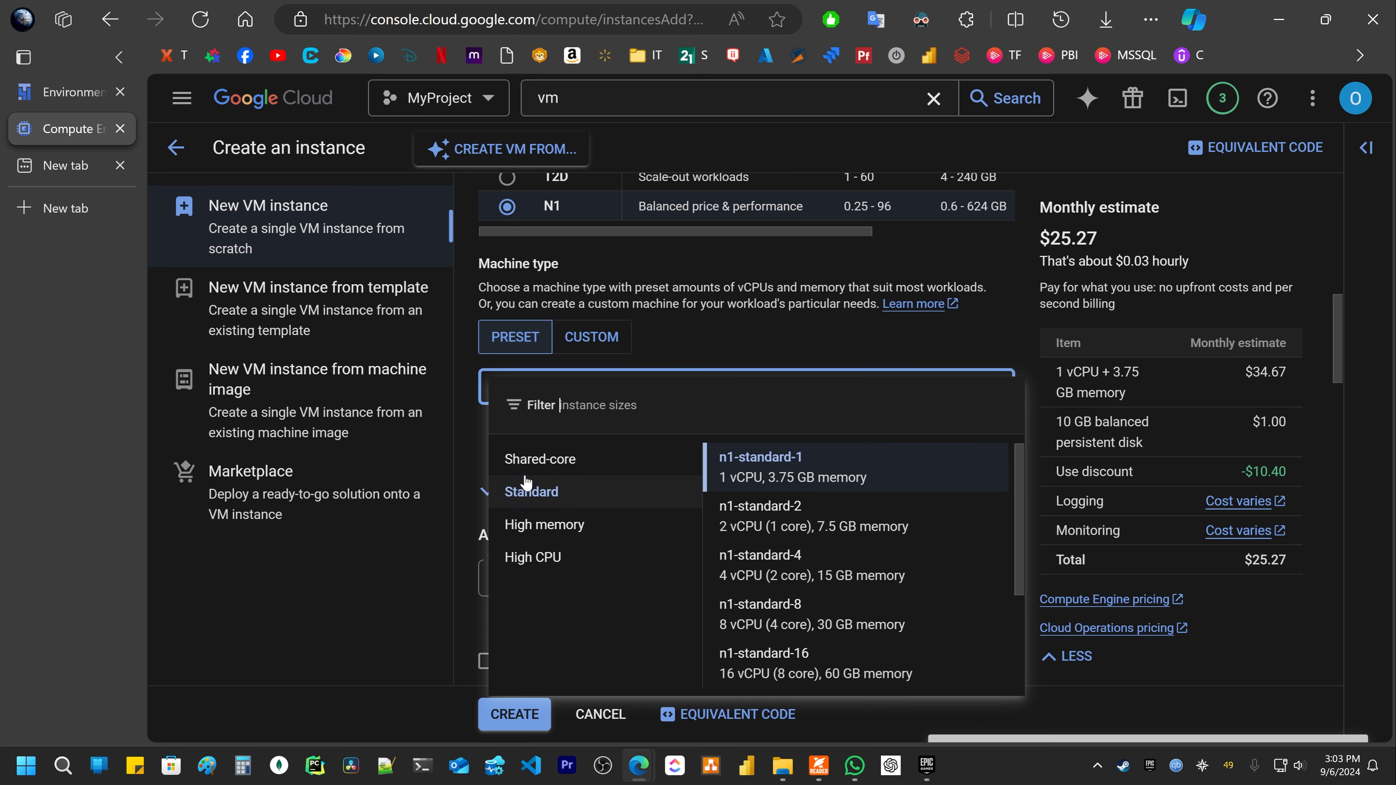
pyautogui.click(533, 466)
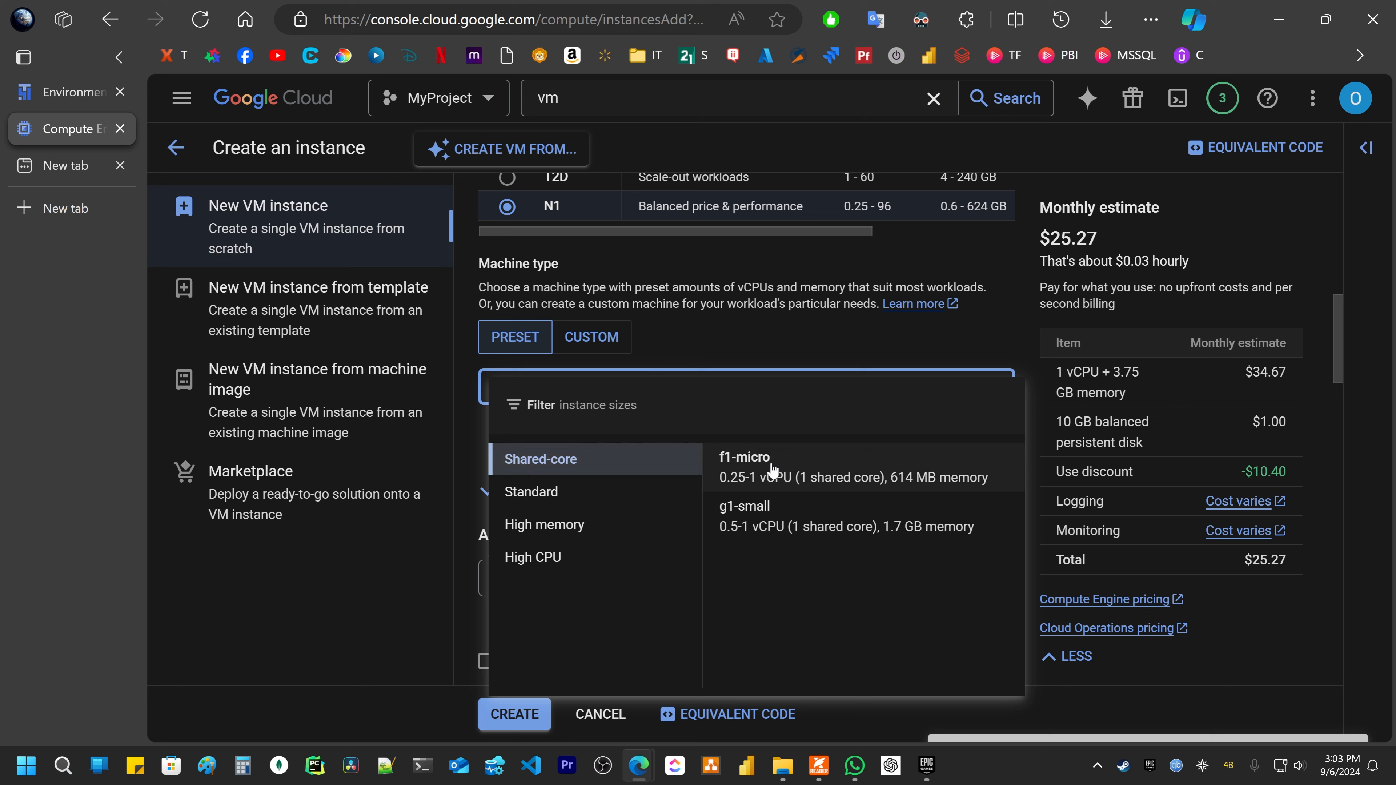
pyautogui.click(751, 467)
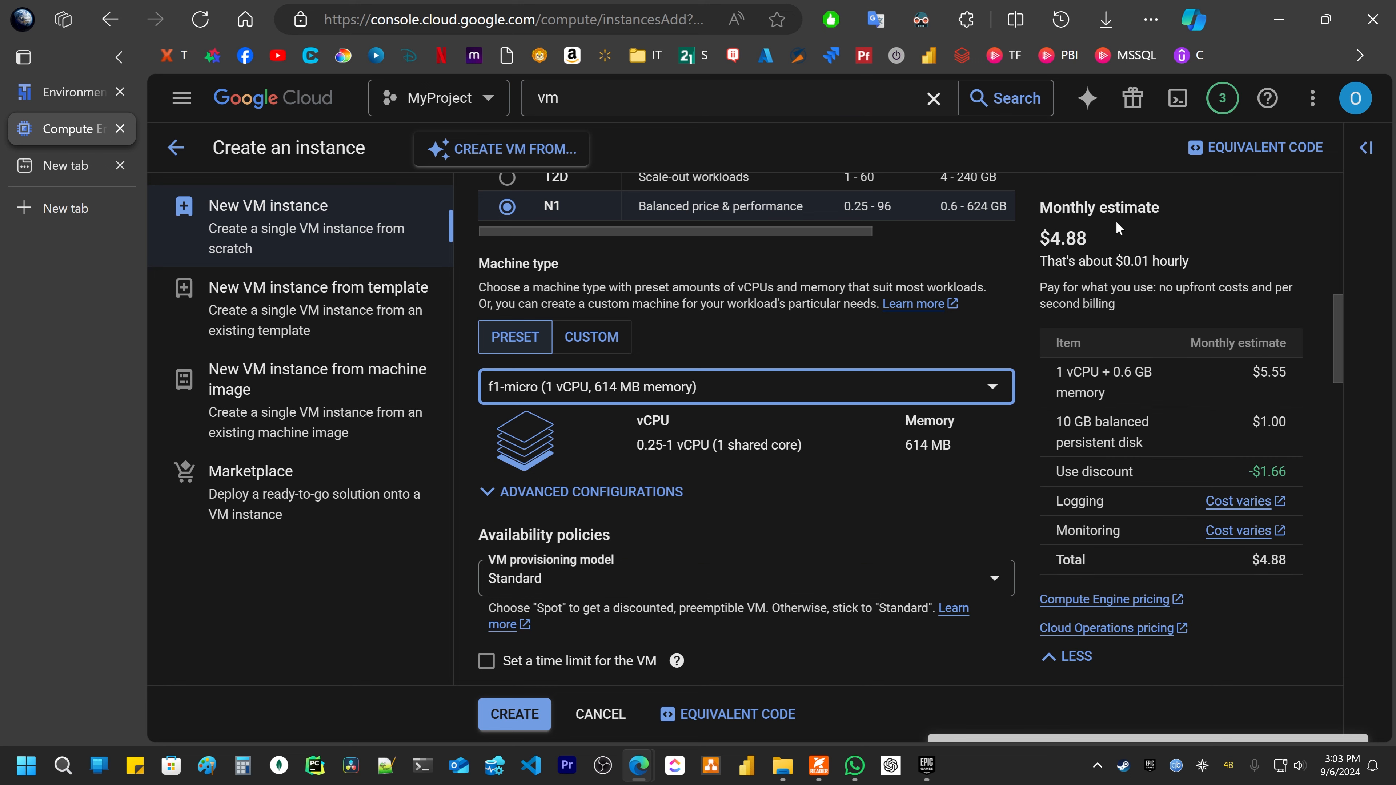
pyautogui.moveTo(1038, 238); pyautogui.dragTo(1101, 237)
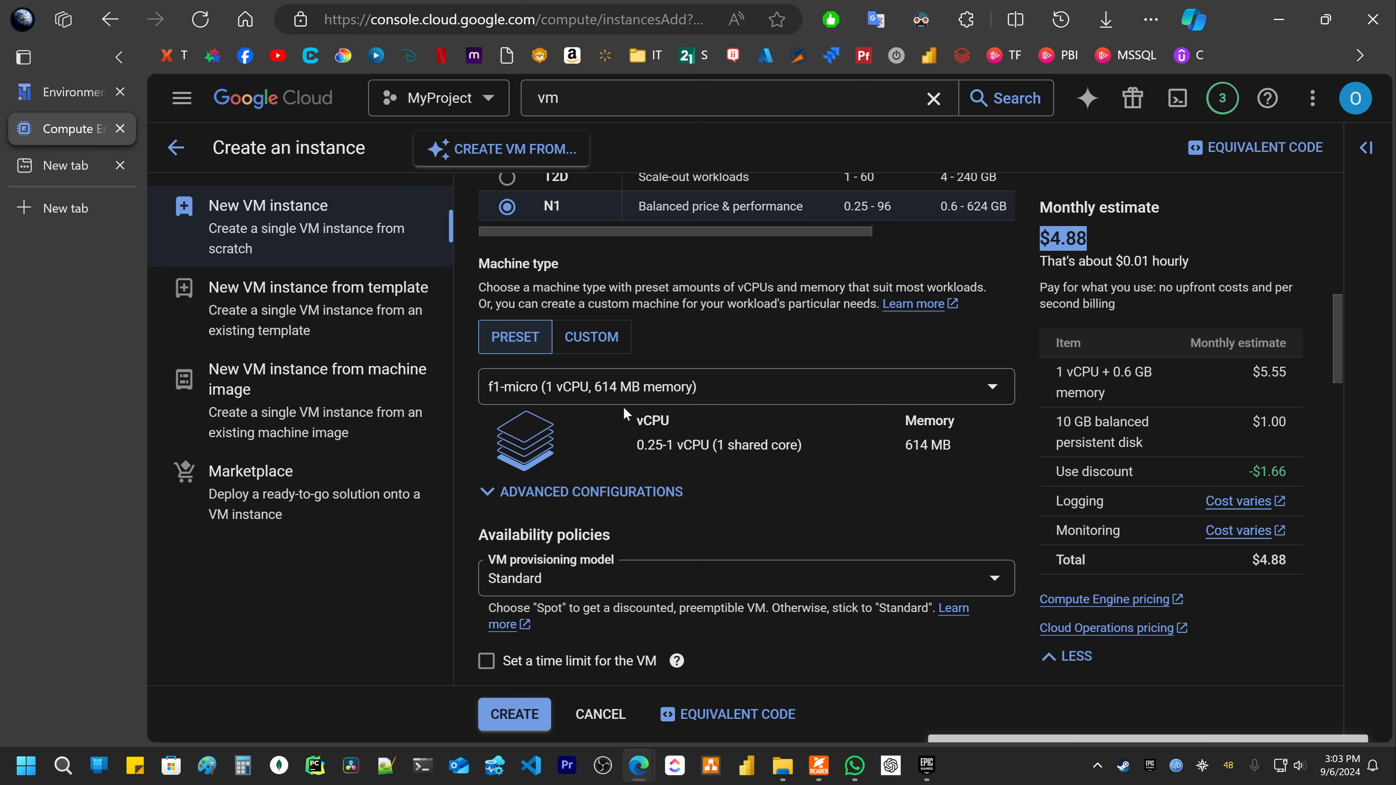
# Step: View the custom machine type's core and memory settings, and return to the preset type to check its estimate
pyautogui.click(608, 345)
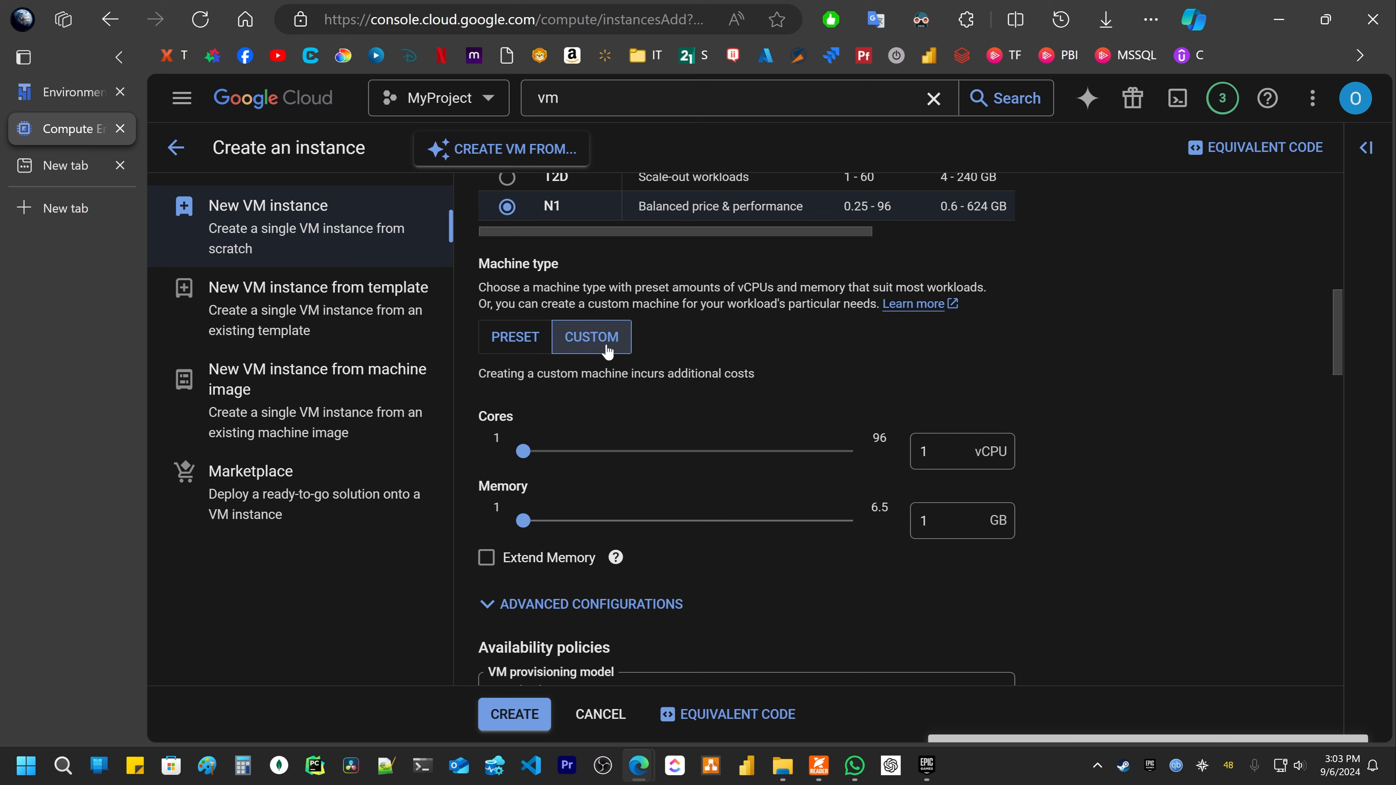
pyautogui.click(517, 351)
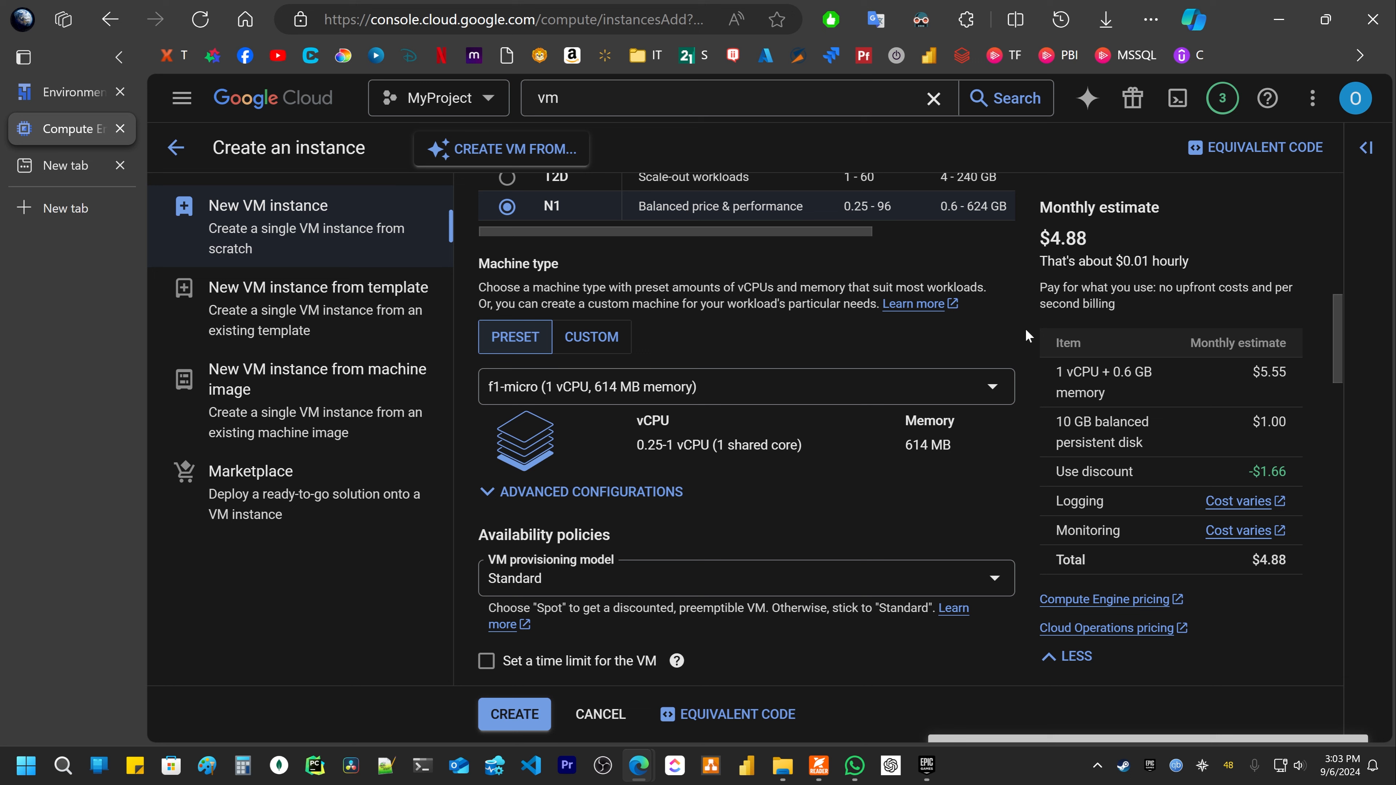
pyautogui.moveTo(1038, 238); pyautogui.dragTo(1109, 244)
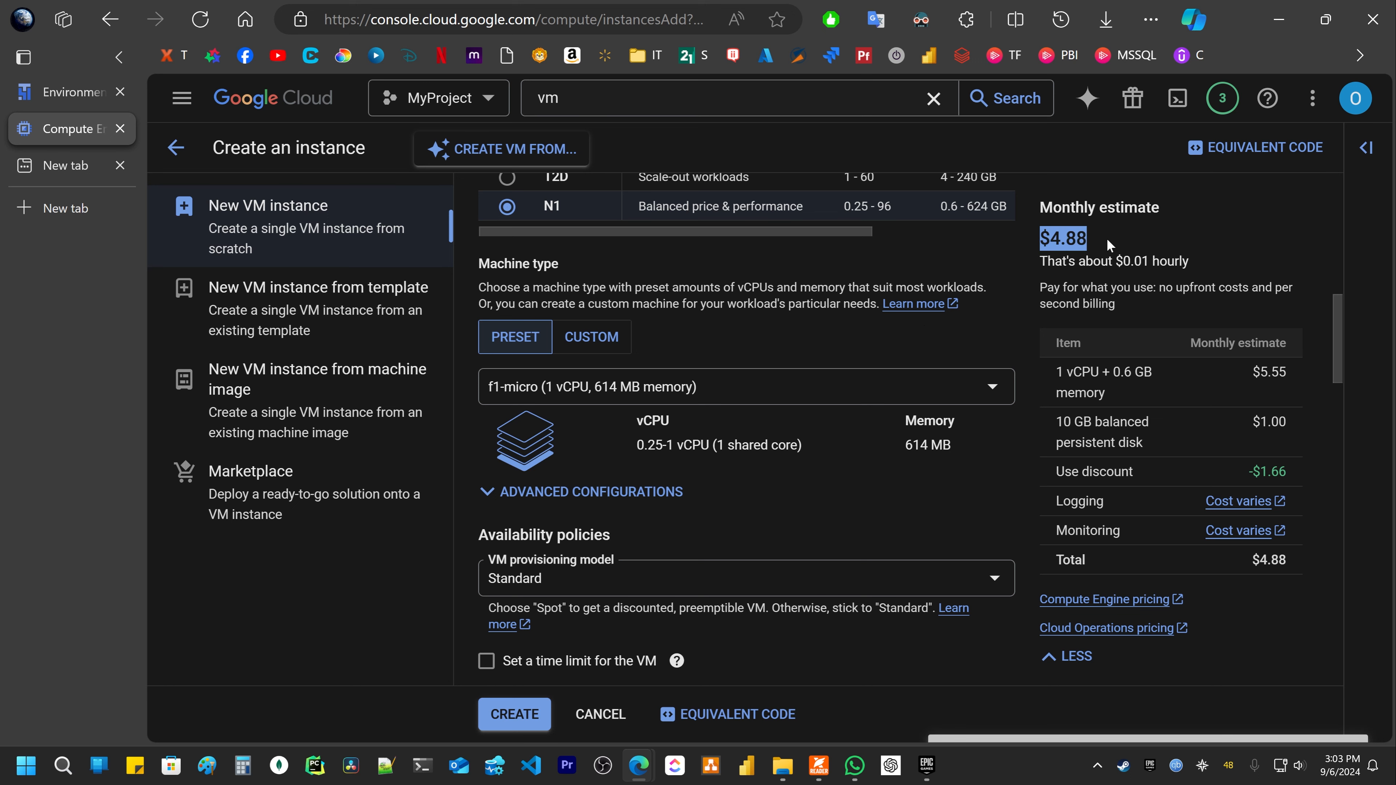
# Step: Review the completed instance configuration down to the Advanced options and create the VM instance
pyautogui.scroll(3, 834, 350)
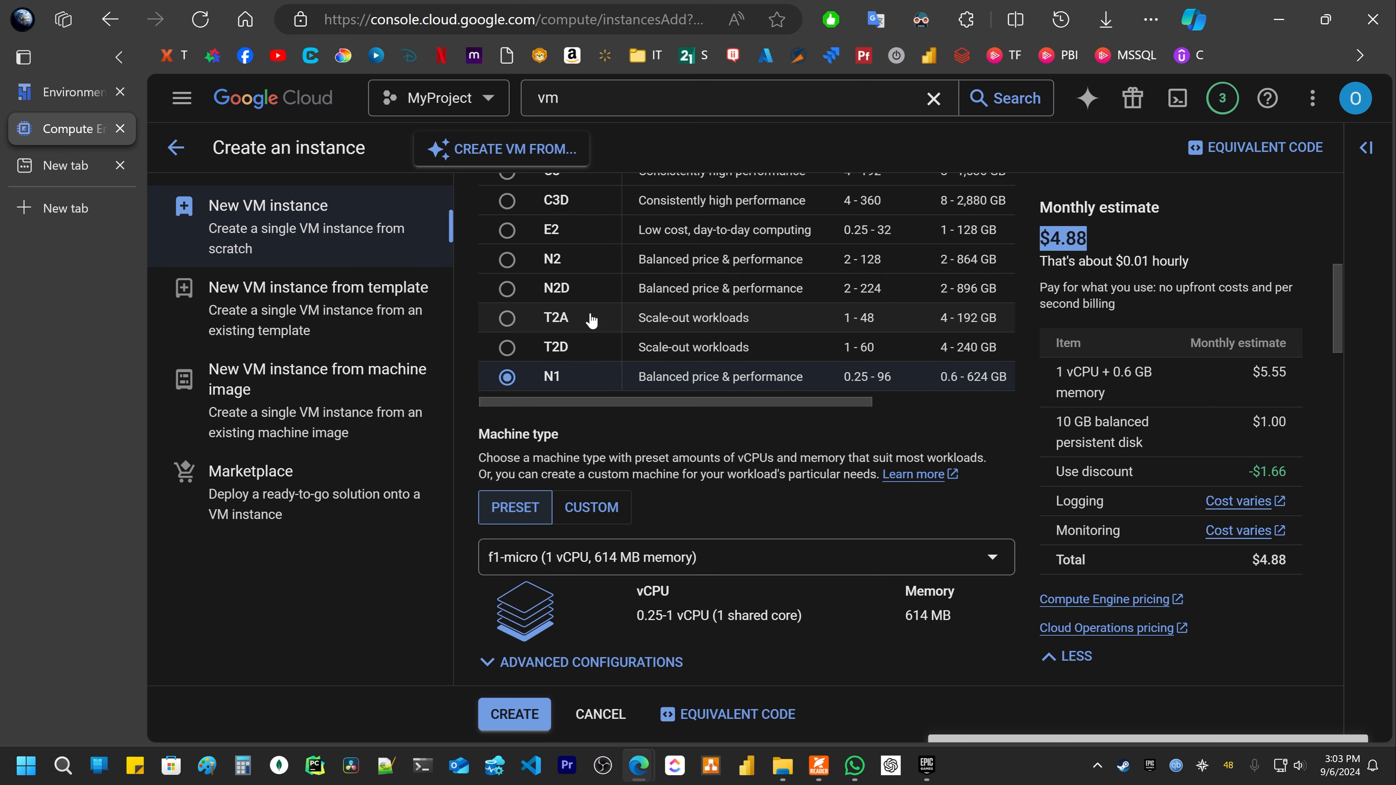
pyautogui.scroll(3, 591, 320)
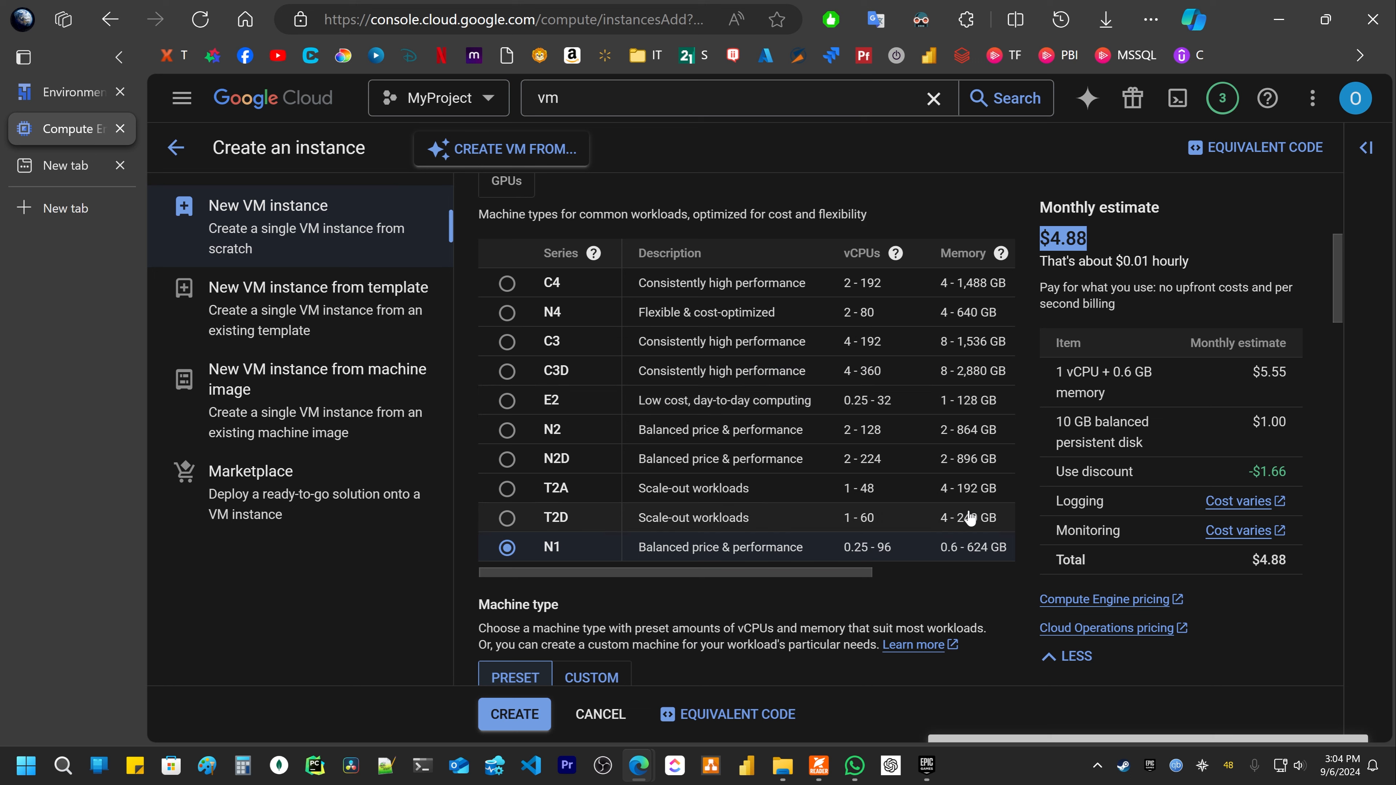
pyautogui.scroll(-20, 966, 525)
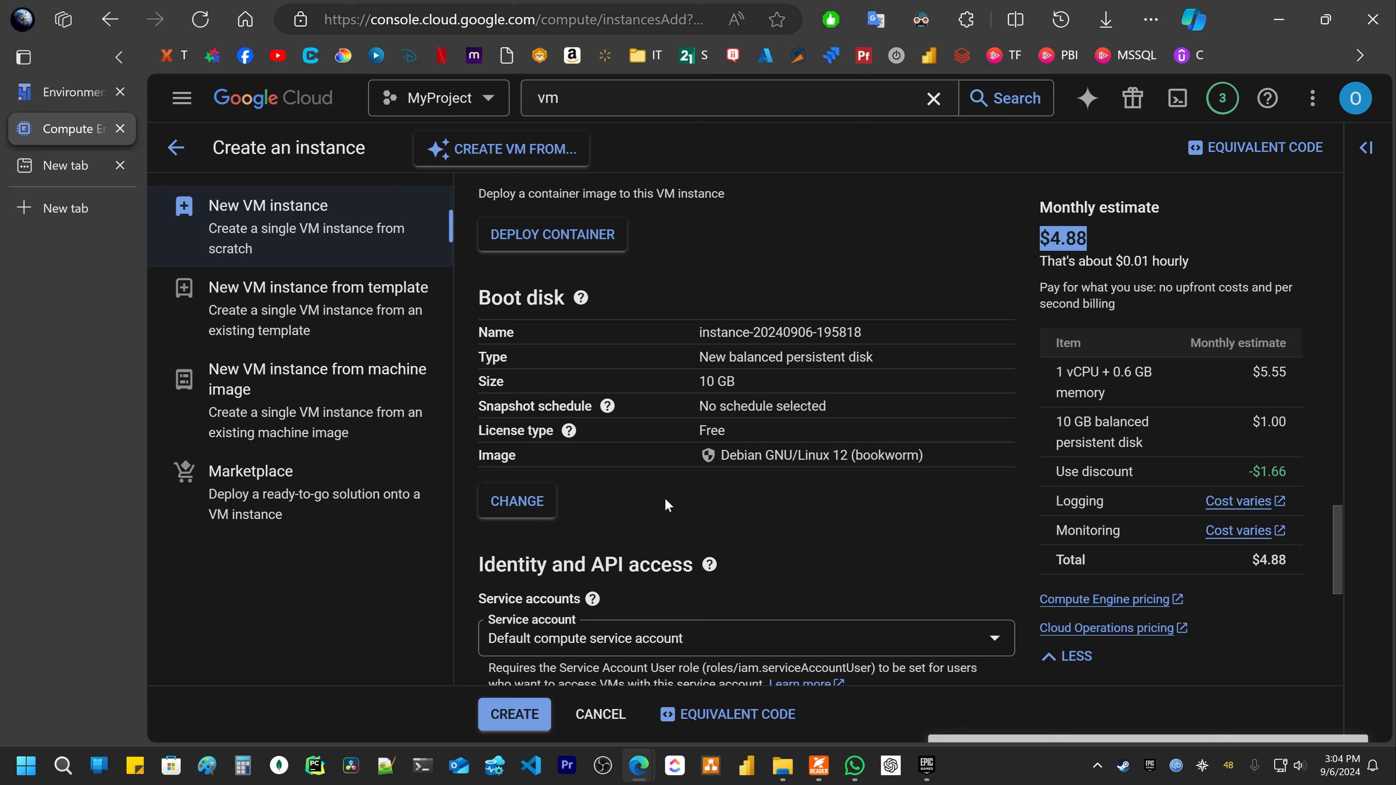
pyautogui.scroll(-9, 650, 512)
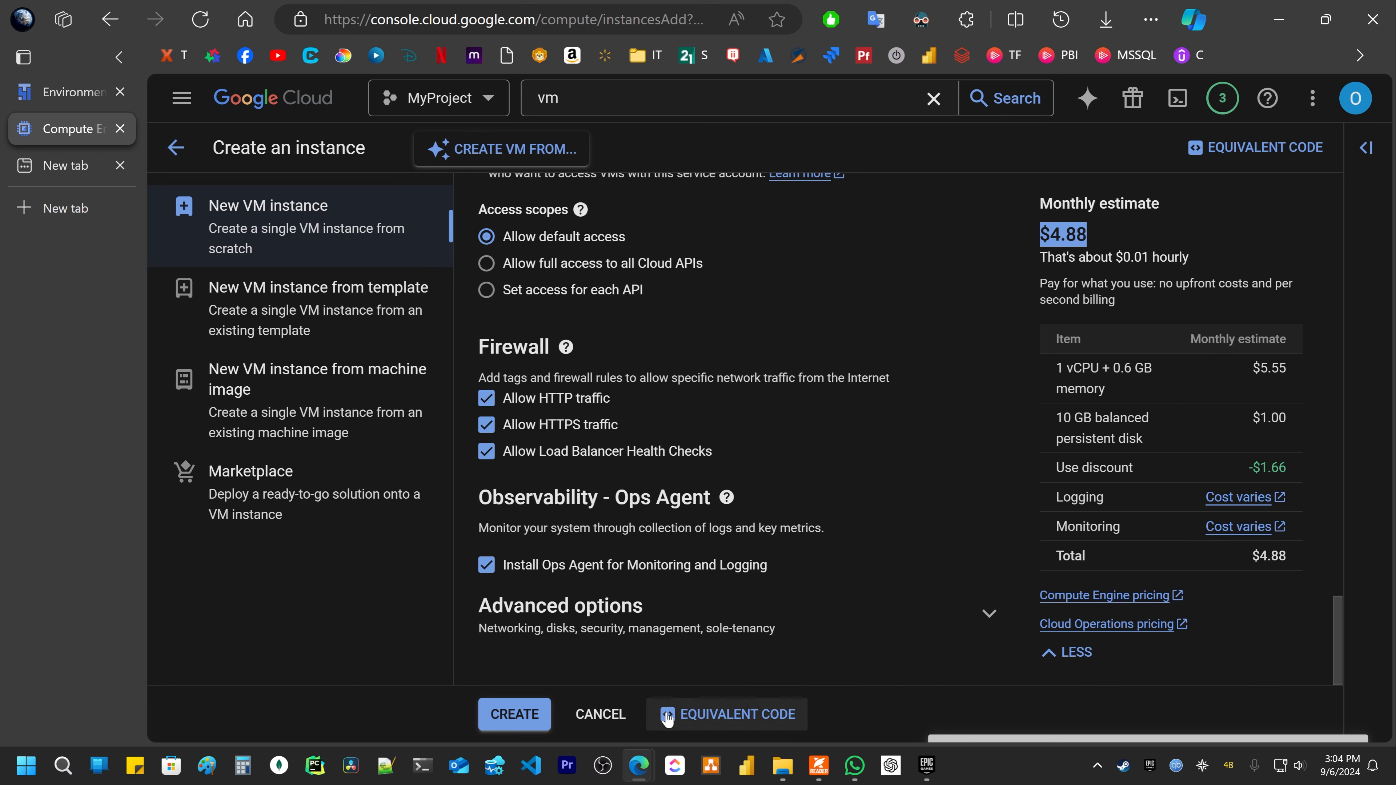
pyautogui.click(520, 723)
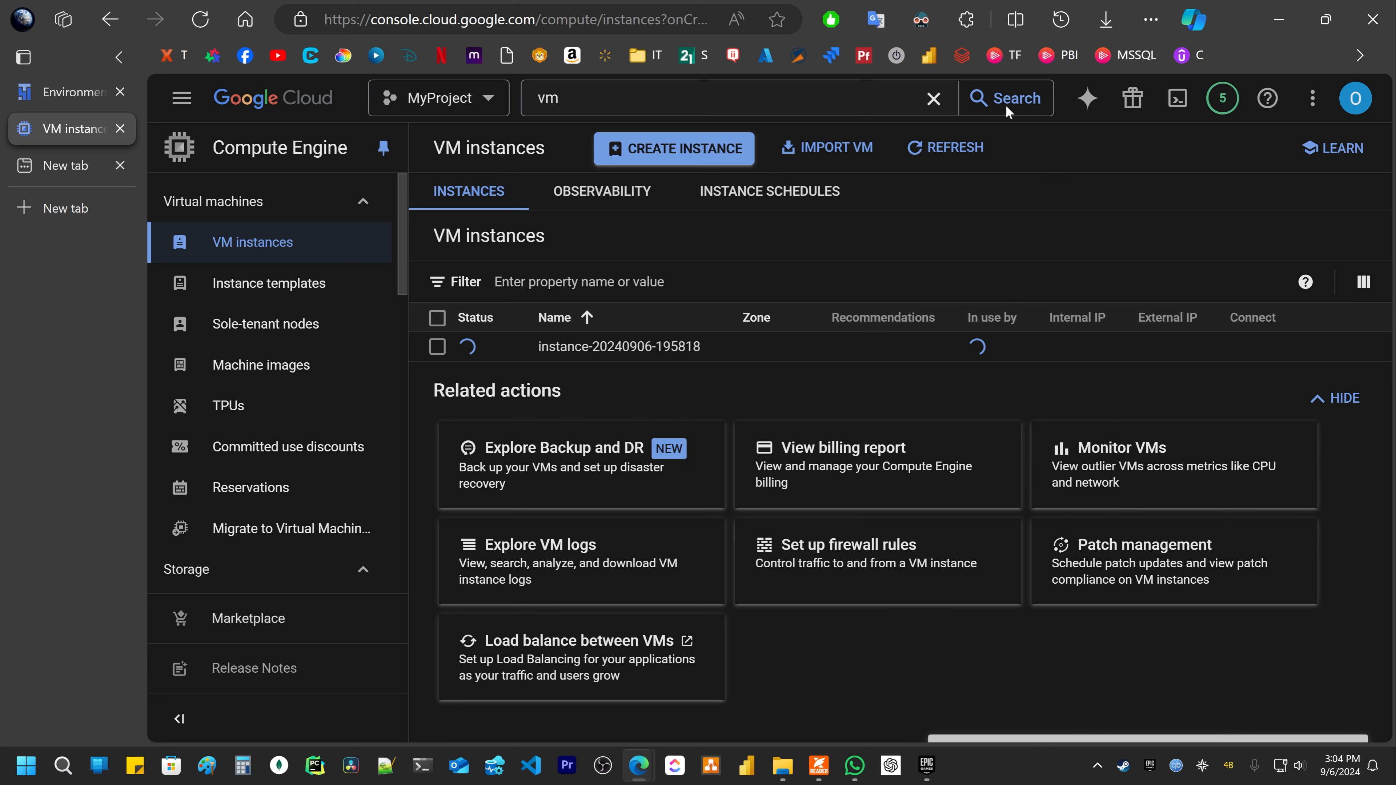
# Step: Refresh the VM instances list and check the new instance's status, zone, IP addresses and connection options
pyautogui.click(946, 148)
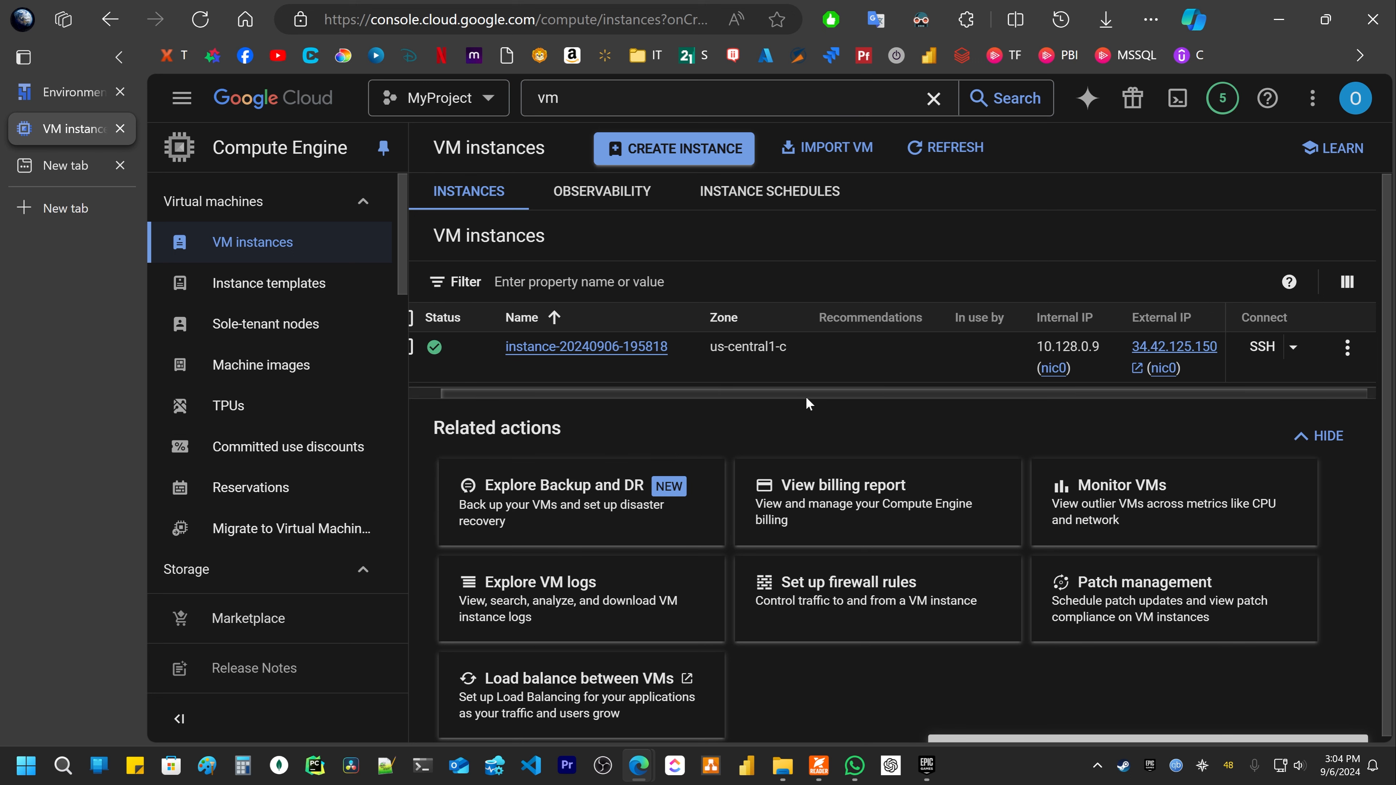
pyautogui.moveTo(805, 398); pyautogui.dragTo(668, 406)
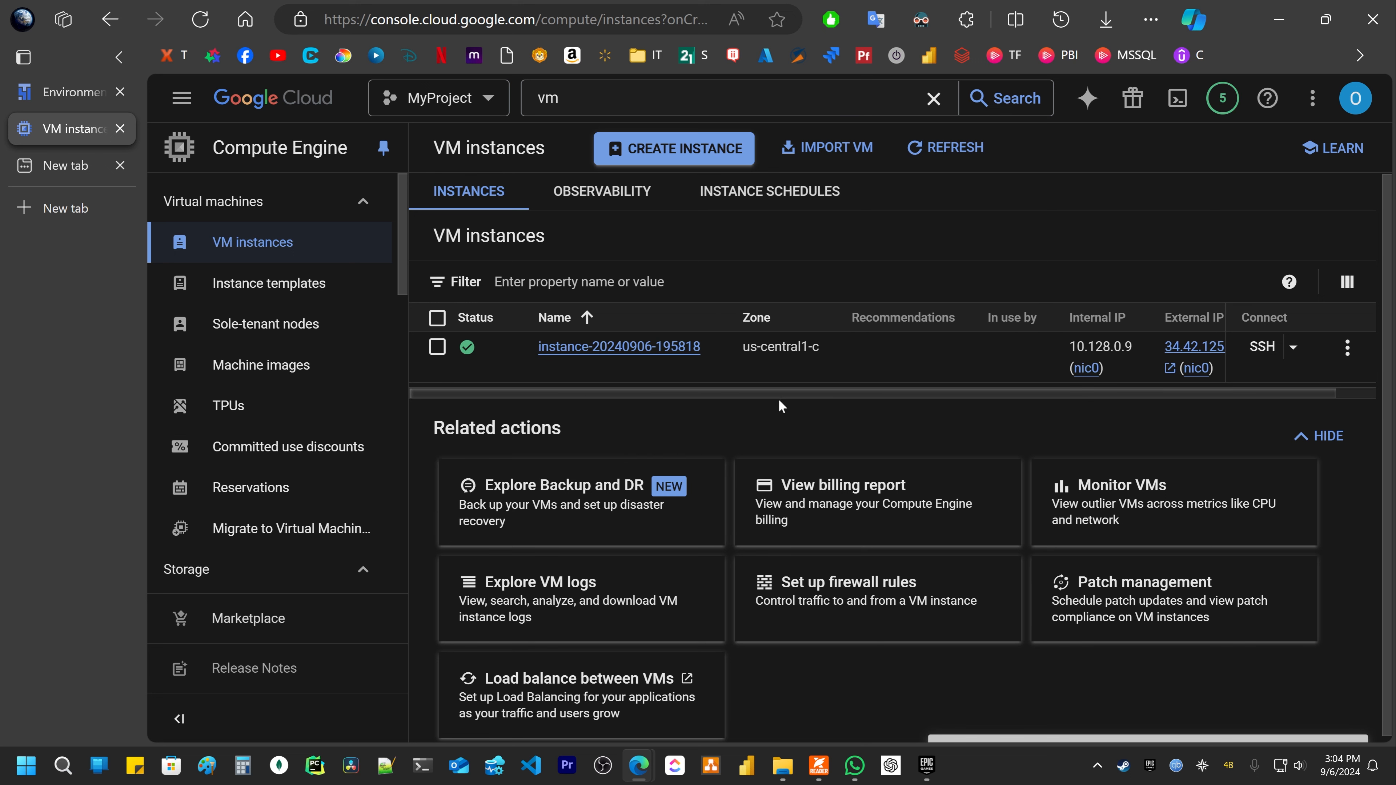
pyautogui.moveTo(779, 398); pyautogui.dragTo(1089, 404)
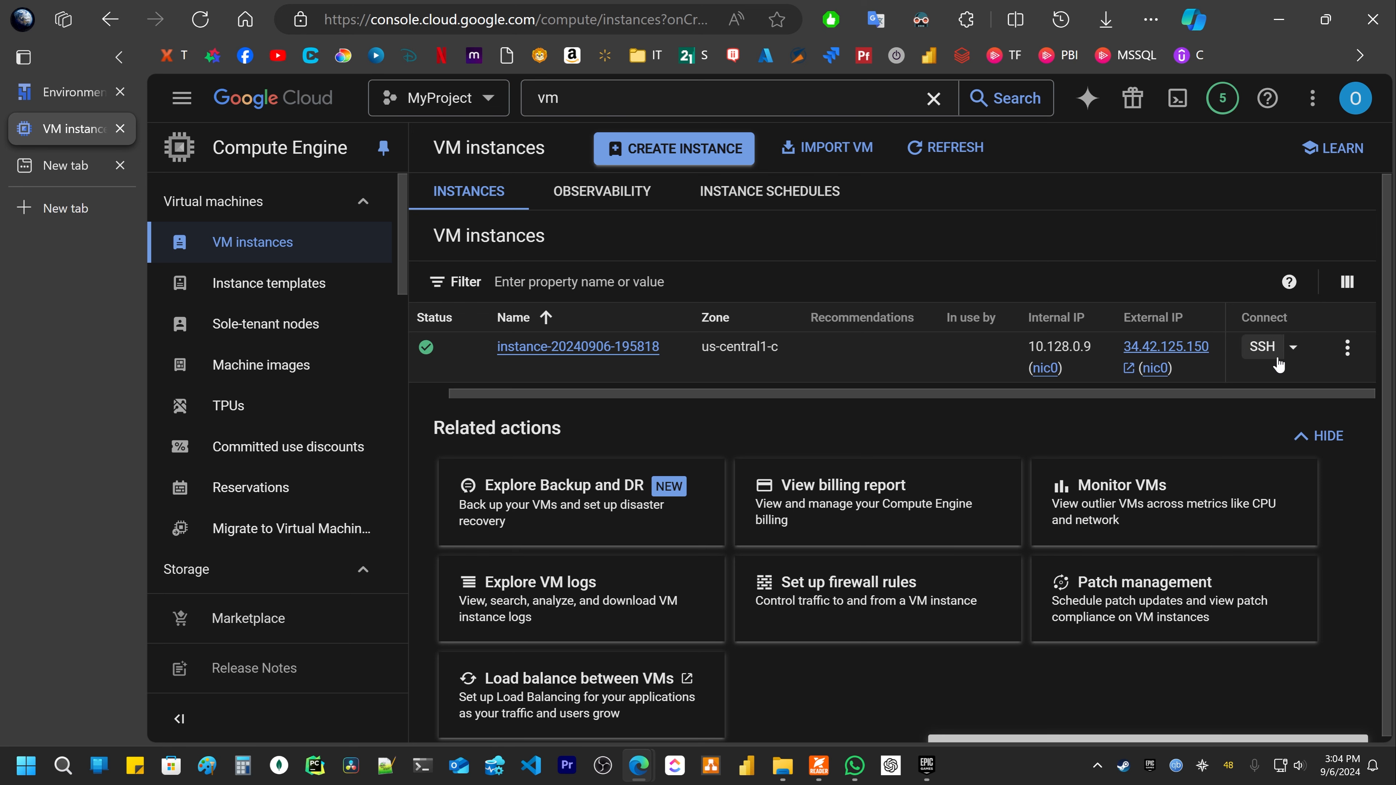
# Step: Connect to the new VM instance over SSH-in-browser, authorize the connection, and run the ls command in its terminal
pyautogui.click(1262, 348)
pyautogui.moveTo(573, 43); pyautogui.dragTo(749, 43)
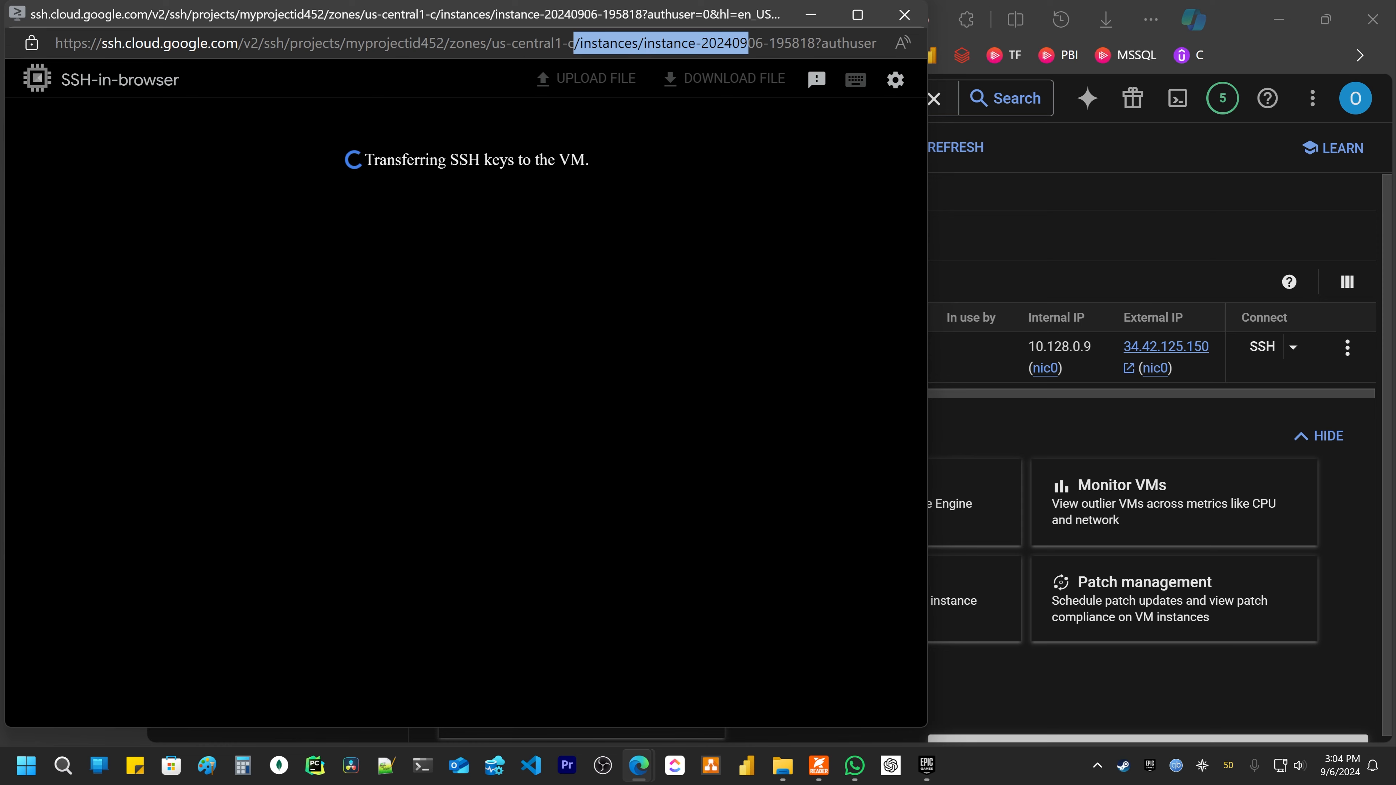
pyautogui.moveTo(627, 18); pyautogui.dragTo(806, 20)
pyautogui.click(761, 138)
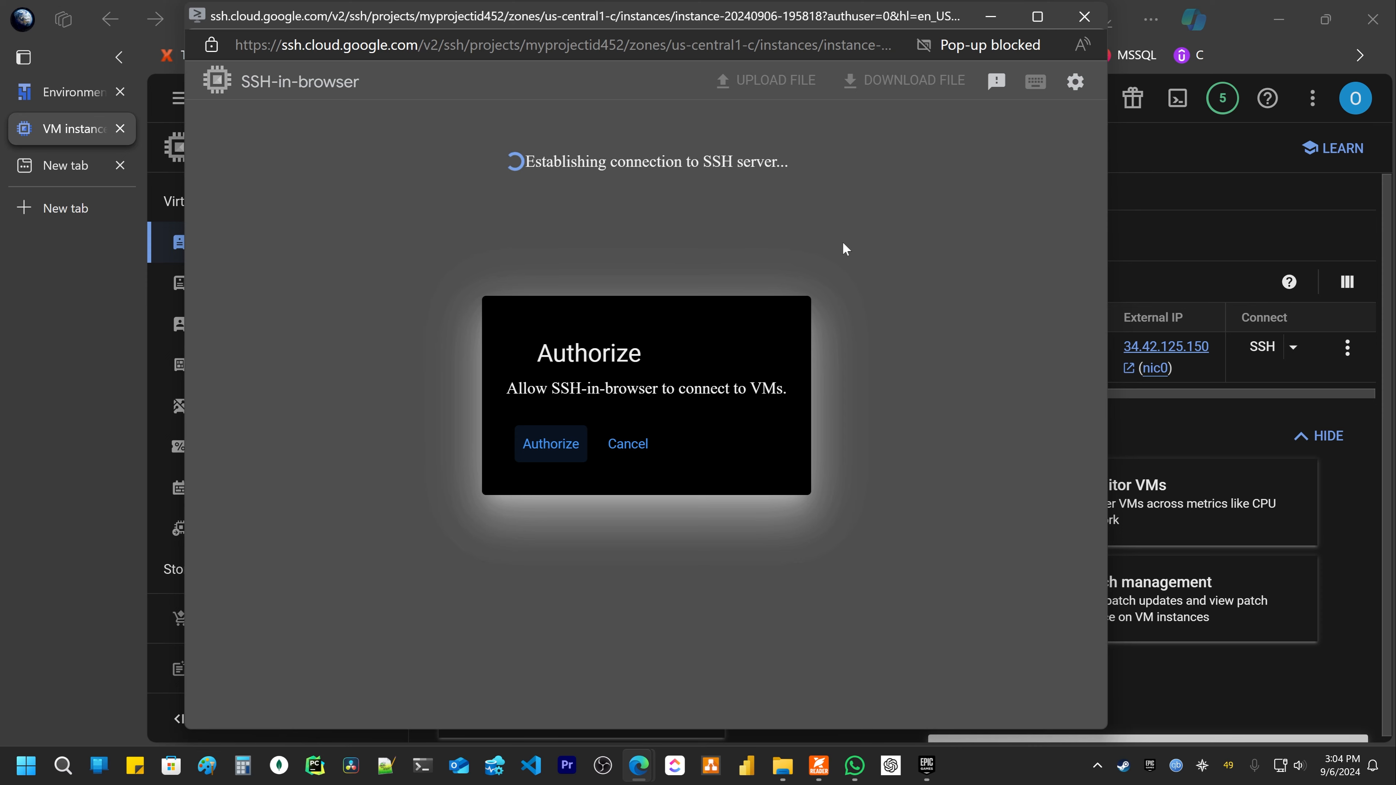
pyautogui.click(525, 448)
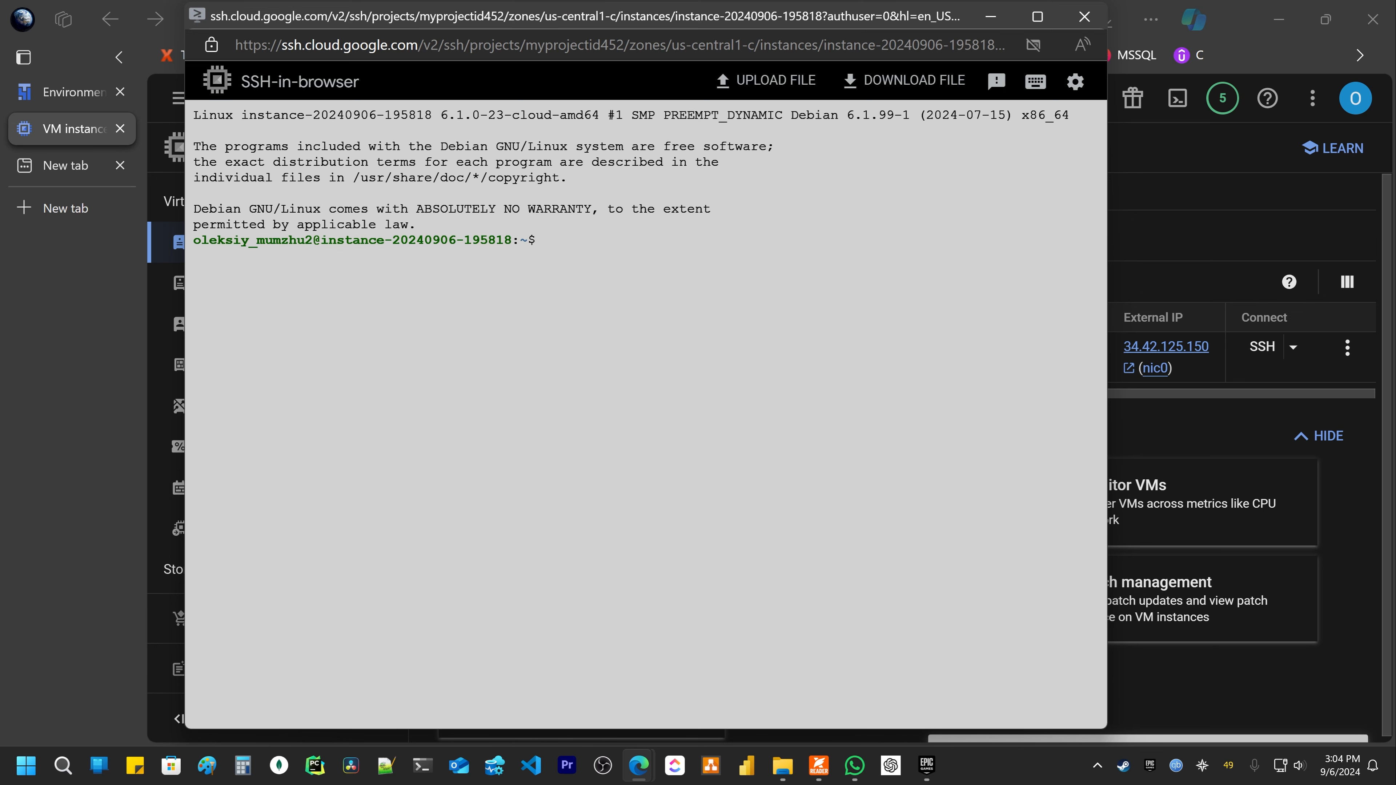
pyautogui.write('ls')
pyautogui.press('Return')
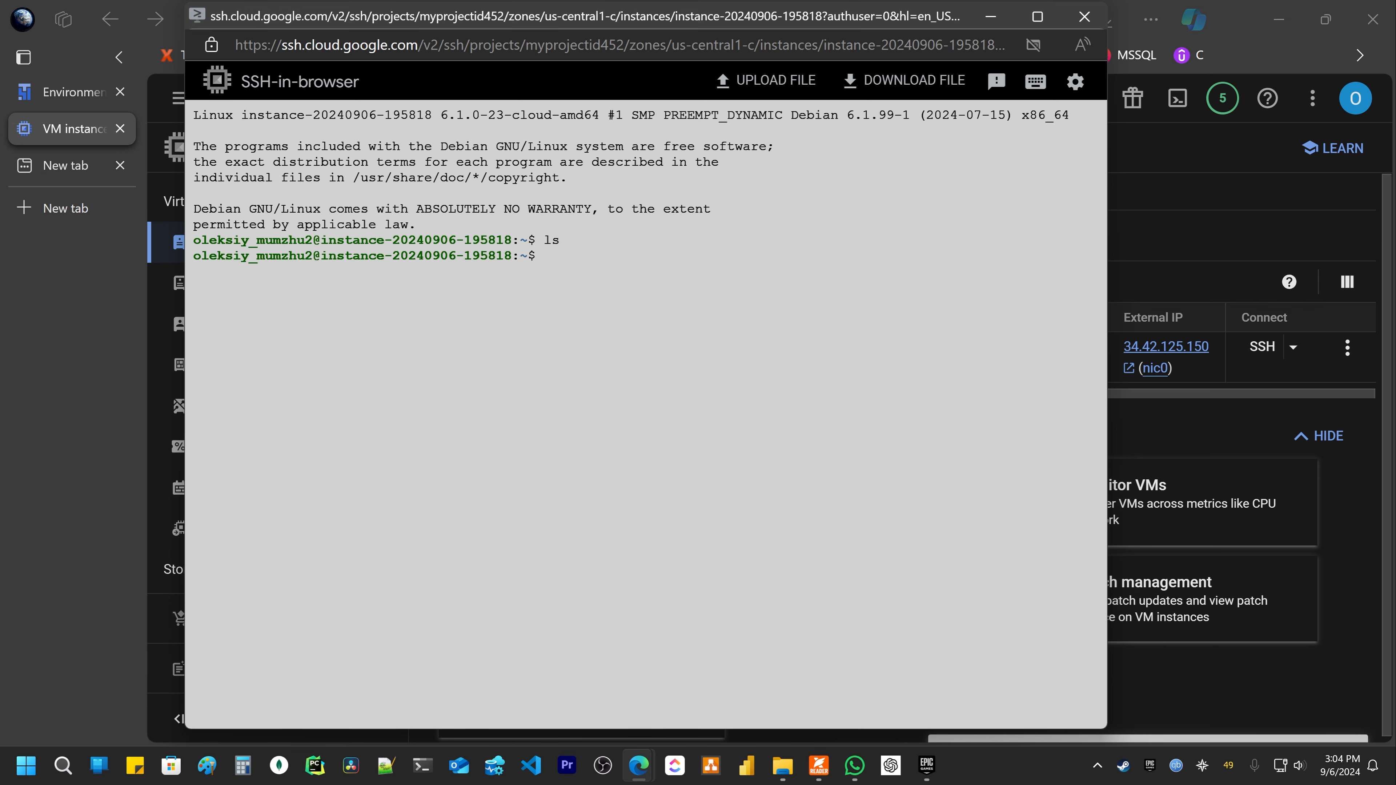